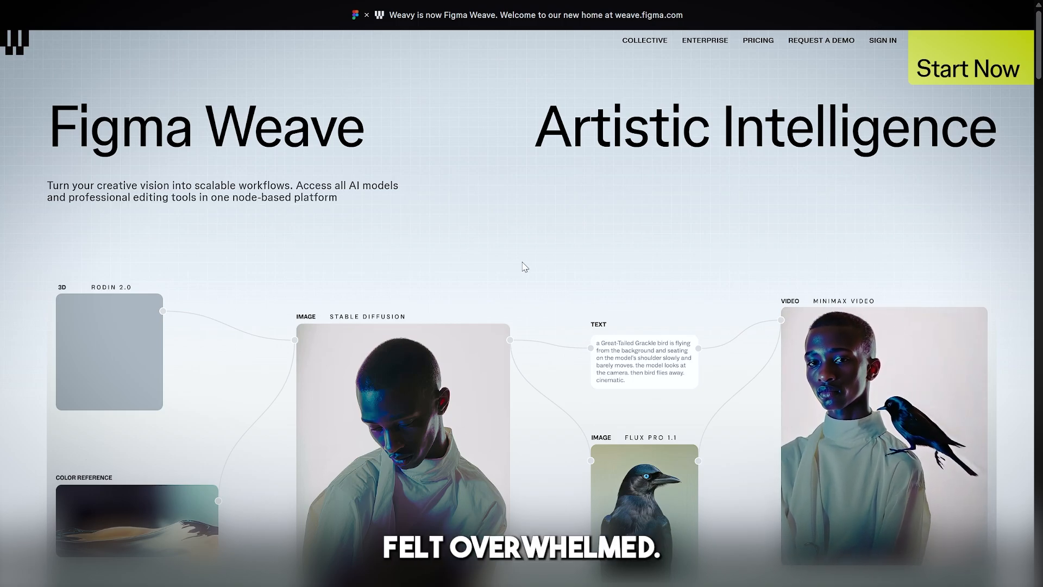
# Step: Look through the Figma Weave home page, from the example workflow through the AI model list to the professional tools section
pyautogui.scroll(-10, 544, 265)
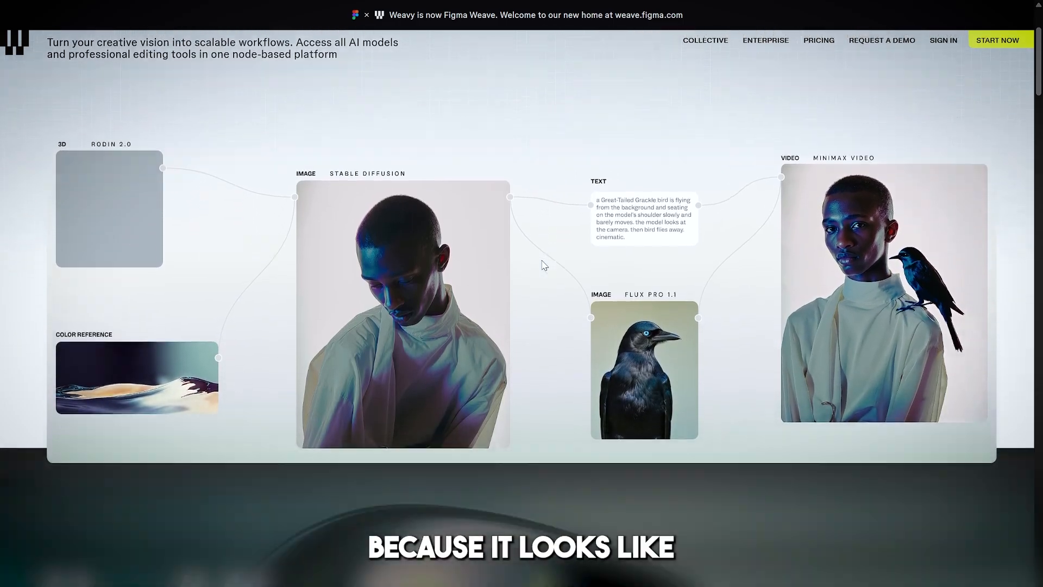
pyautogui.scroll(-5, 541, 261)
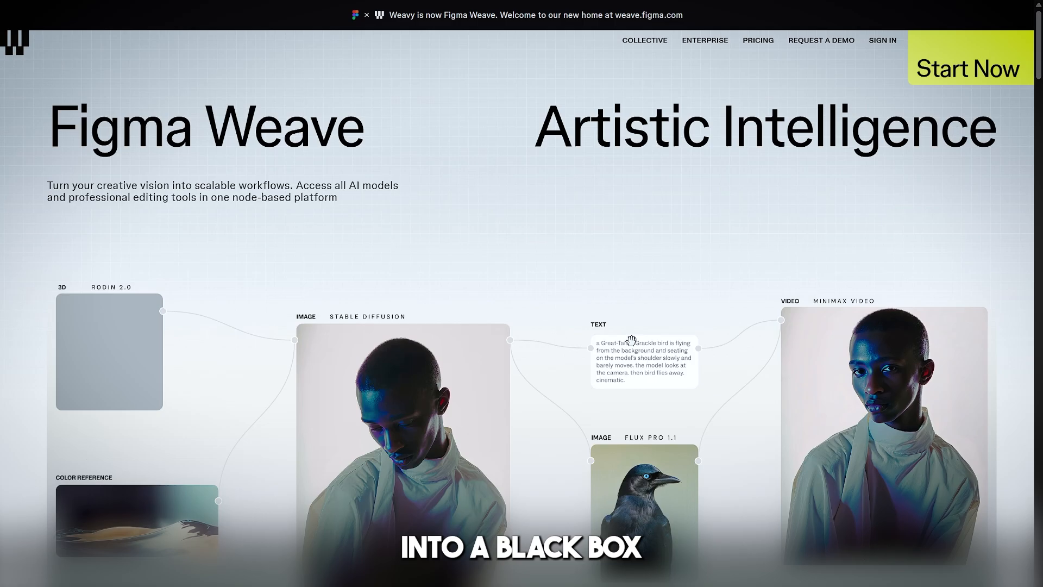
pyautogui.scroll(-10, 631, 341)
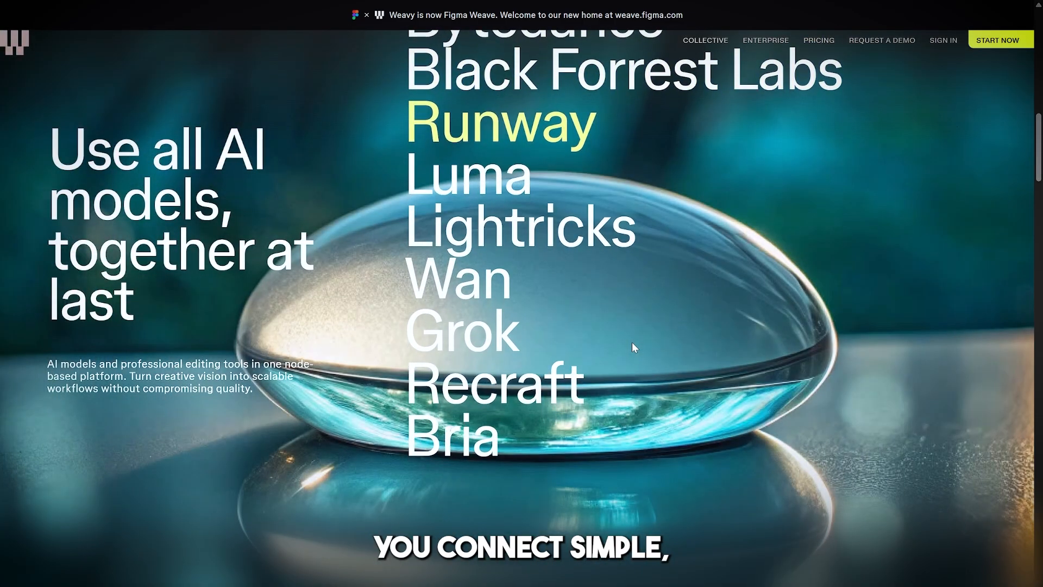
pyautogui.scroll(-2, 633, 346)
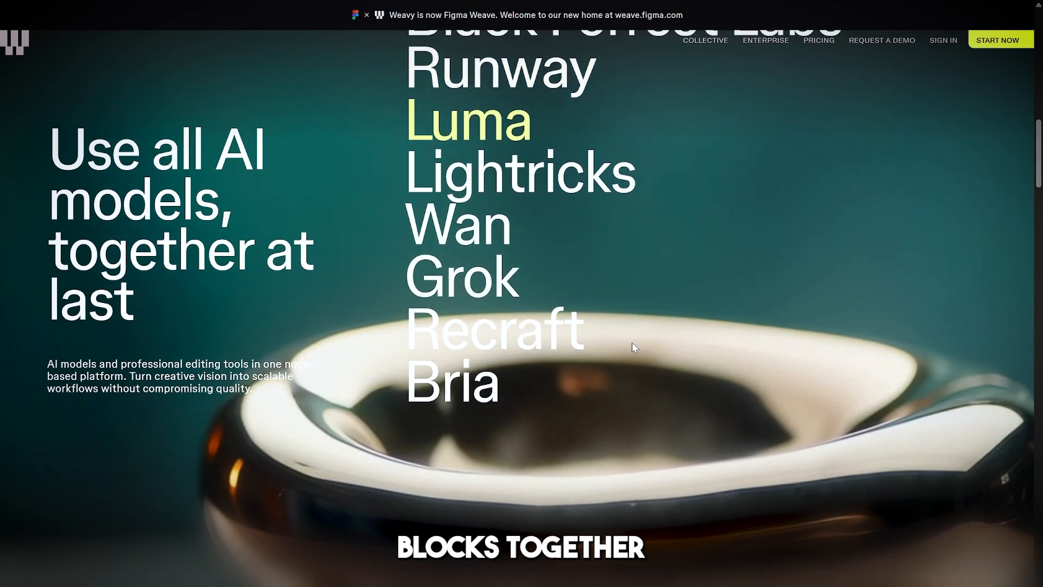
pyautogui.scroll(-3, 708, 309)
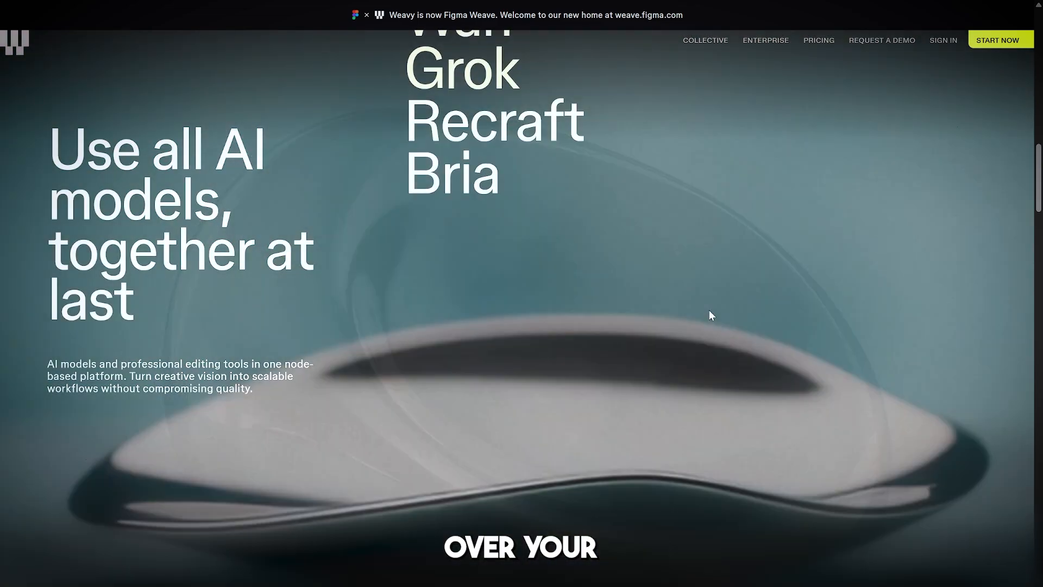
pyautogui.scroll(-5, 716, 318)
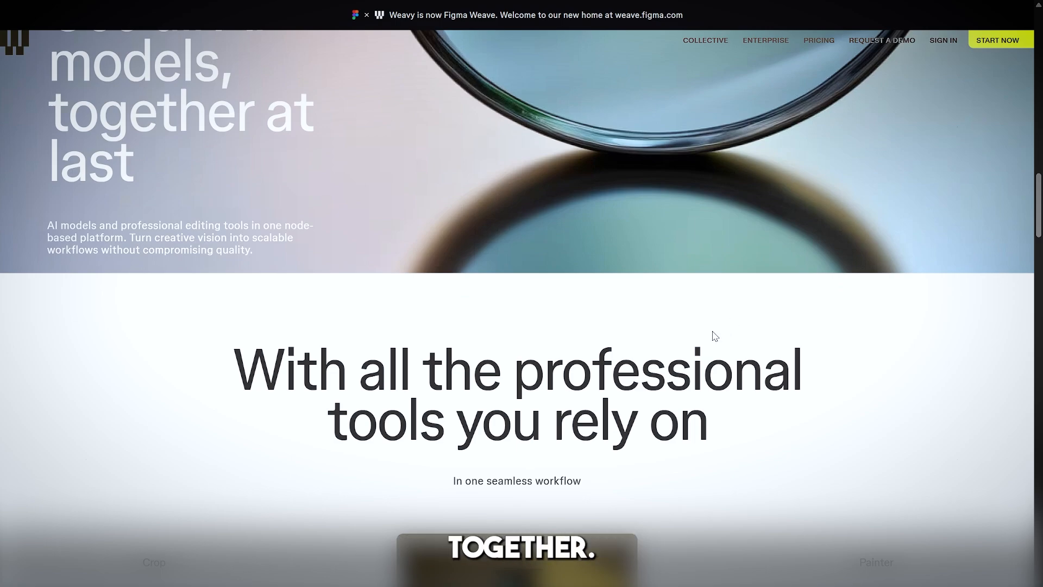
pyautogui.scroll(-3, 711, 334)
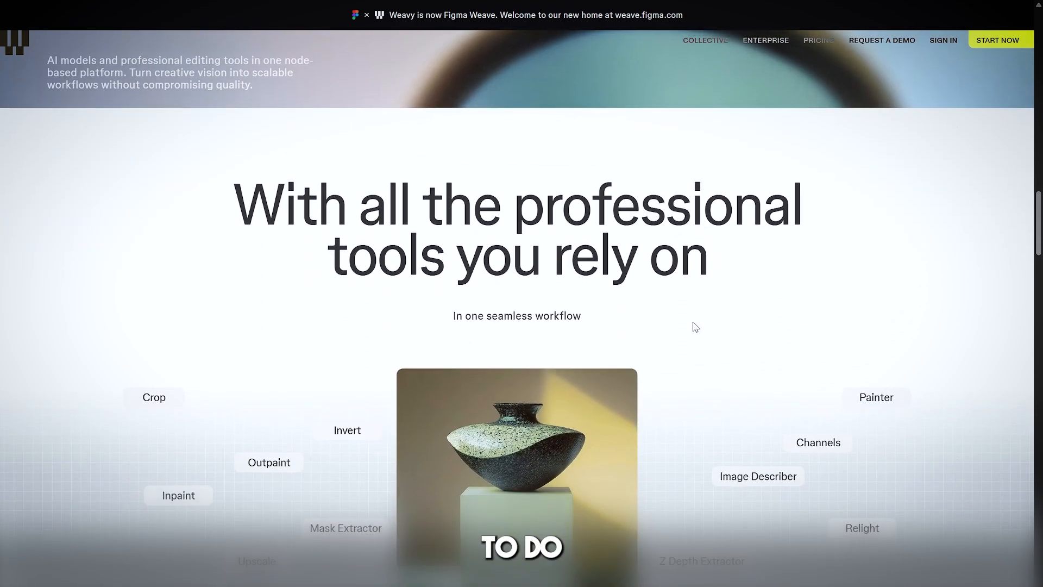
# Step: Switch to the Figma Weave workspace, create a new file and skip the welcome tutorial
pyautogui.hotkey('ctrl', 'Tab')
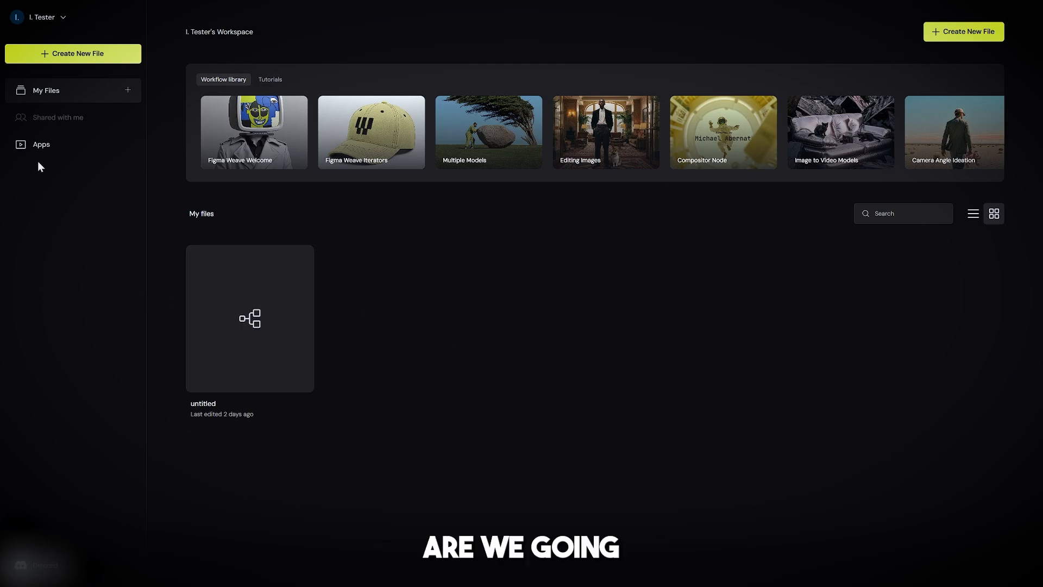
pyautogui.click(979, 35)
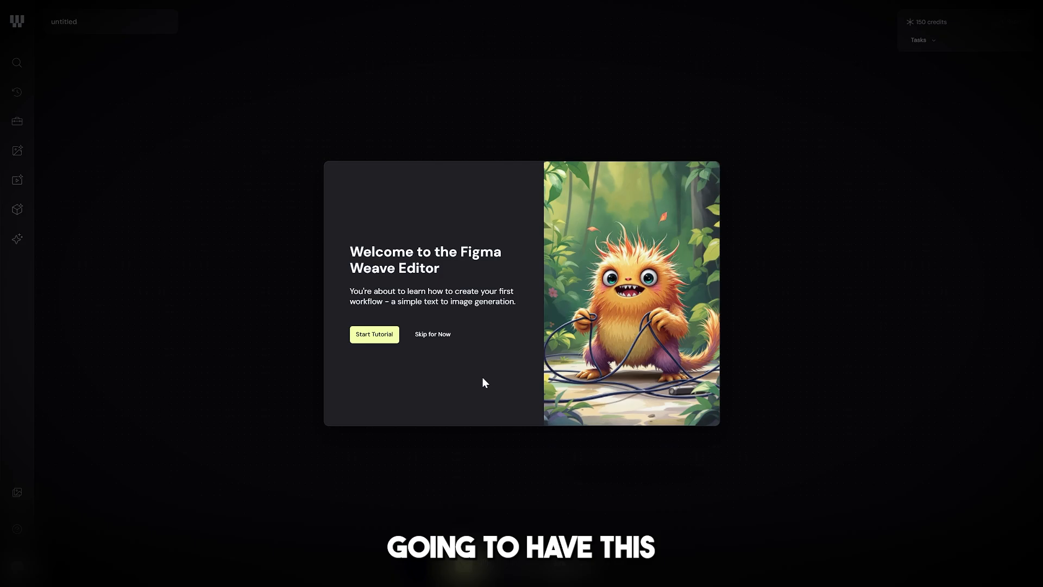
pyautogui.click(430, 335)
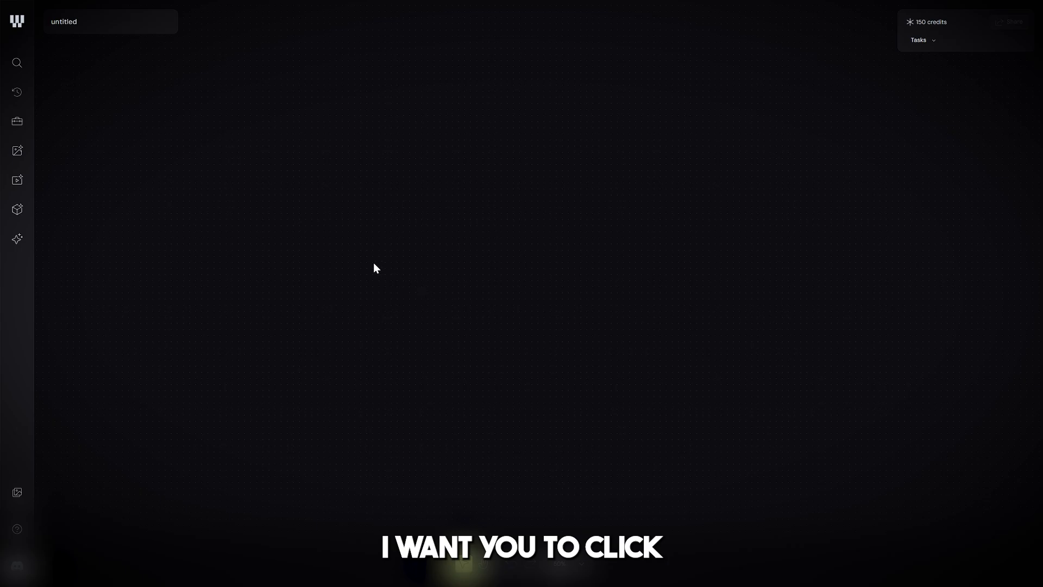
# Step: Add an Import node to the empty canvas and load the shoe photo s-l1200.jpg into it
pyautogui.rightClick(343, 295)
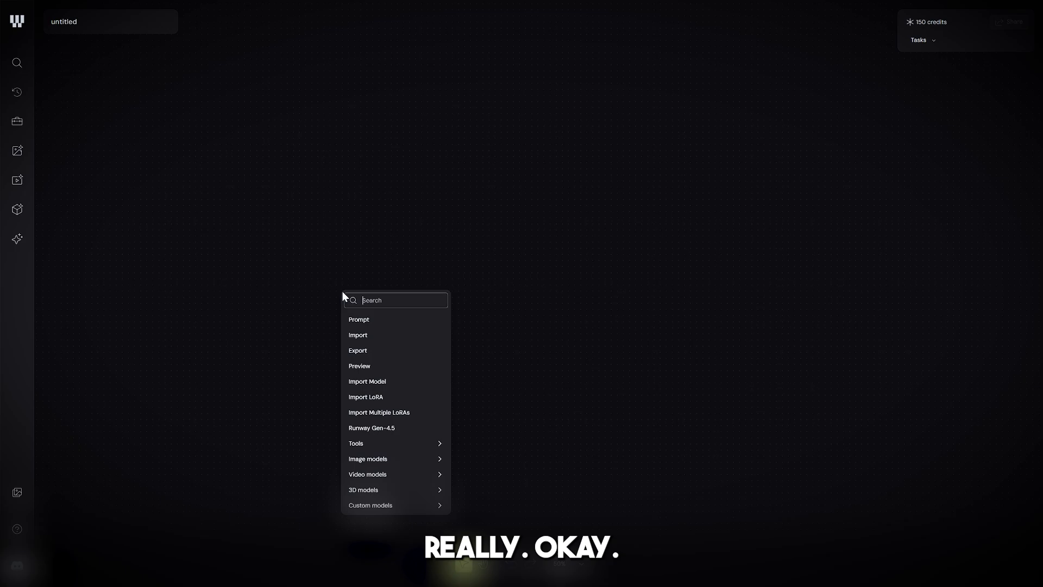
pyautogui.click(369, 340)
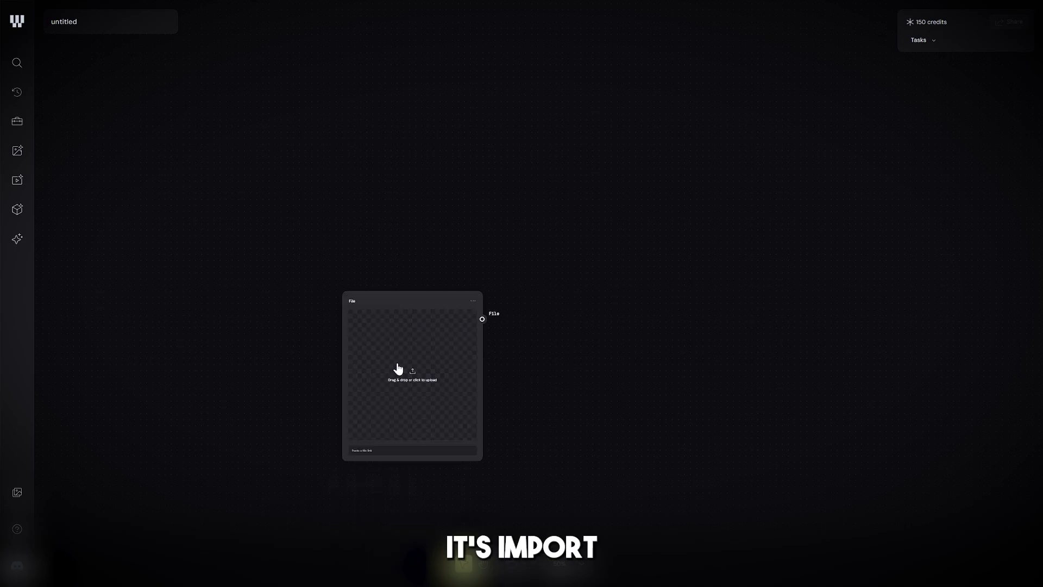
pyautogui.moveTo(398, 365); pyautogui.dragTo(298, 213)
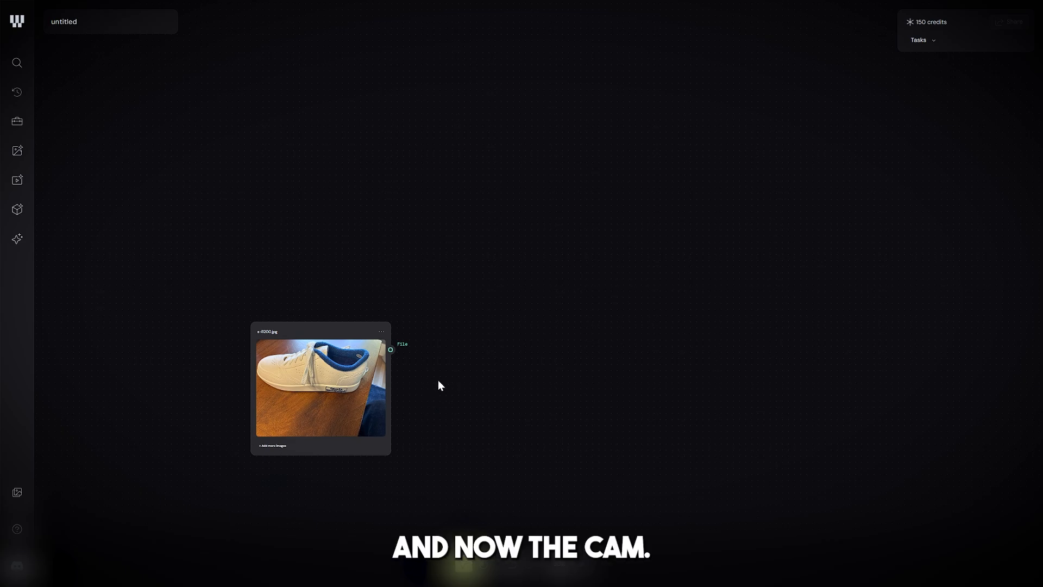
pyautogui.rightClick(528, 327)
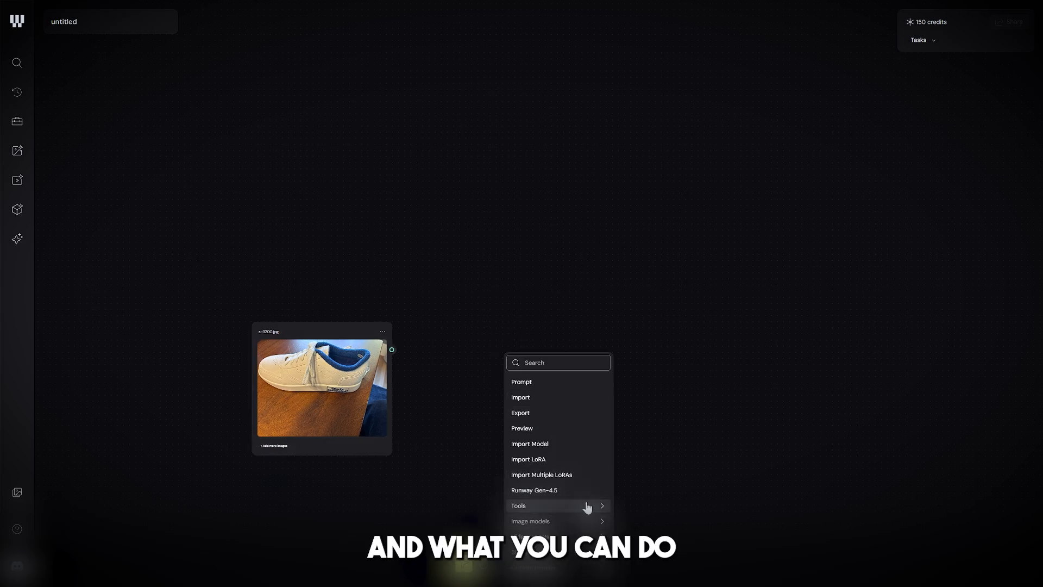
pyautogui.moveTo(588, 505)
pyautogui.moveTo(636, 494)
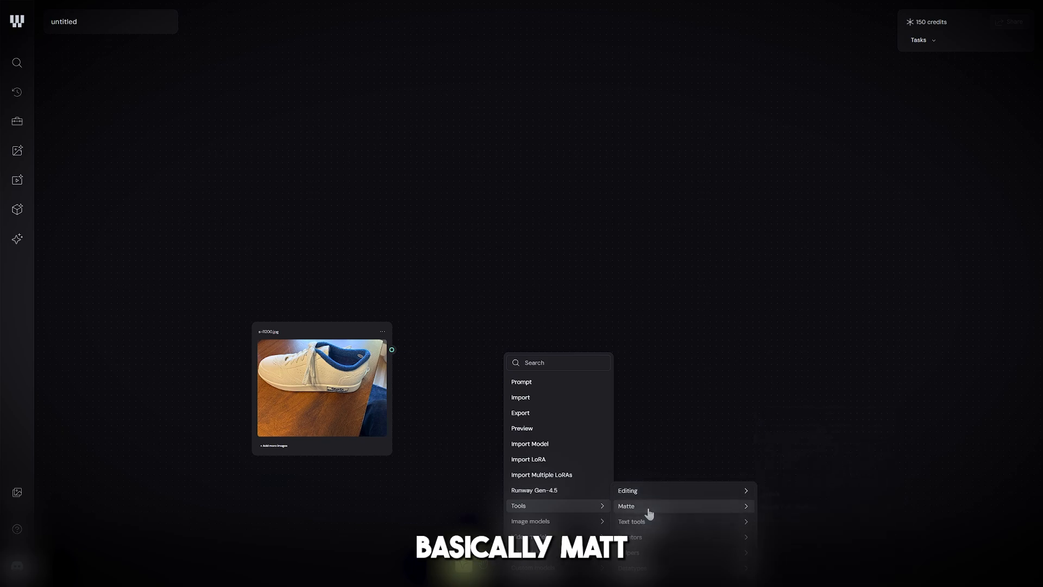
pyautogui.moveTo(648, 512)
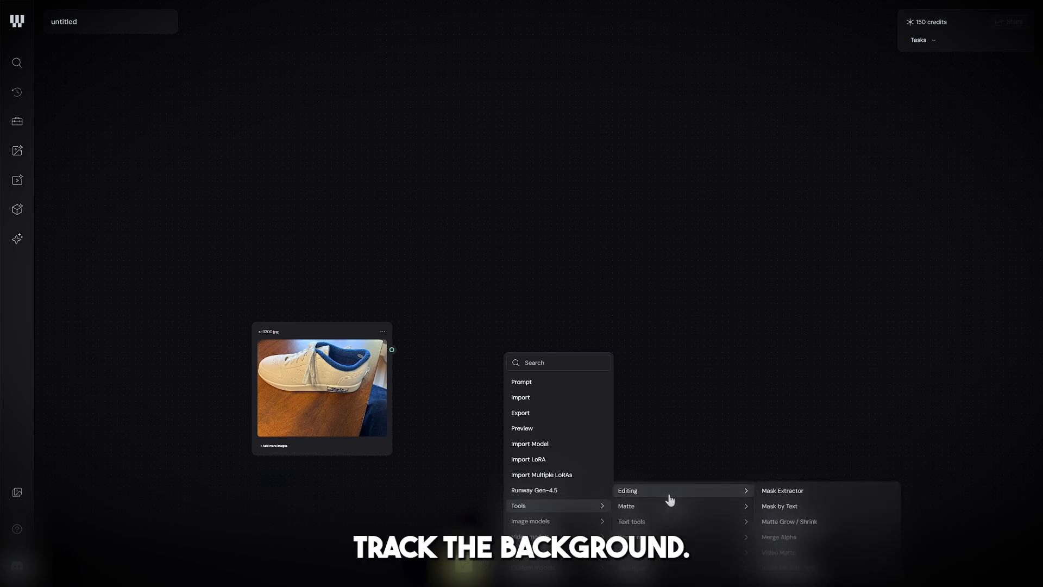
pyautogui.click(695, 461)
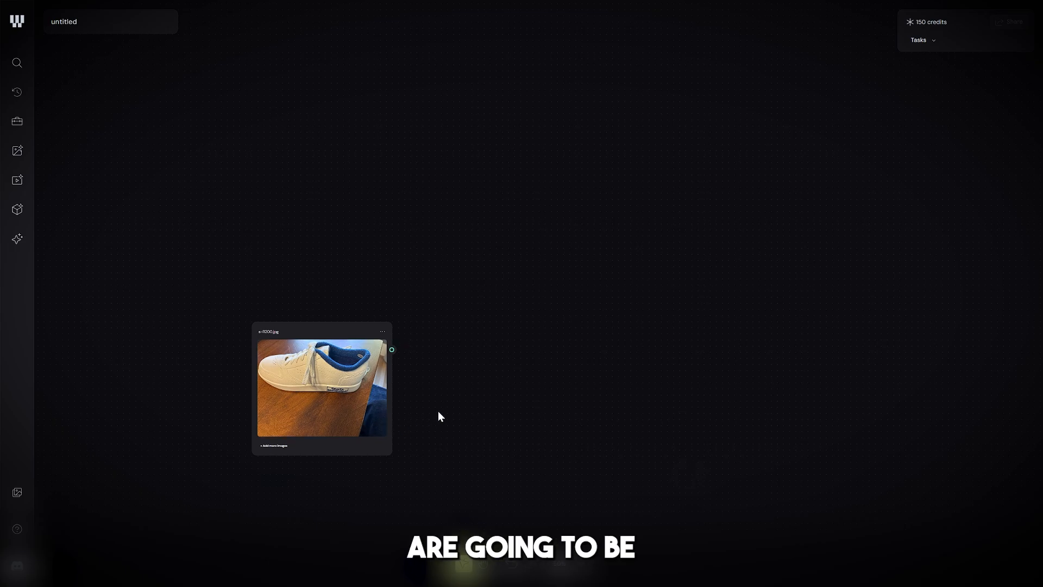
# Step: Search the node library for "background" and place an SD3 Remove Background node beside the shoe image
pyautogui.click(17, 71)
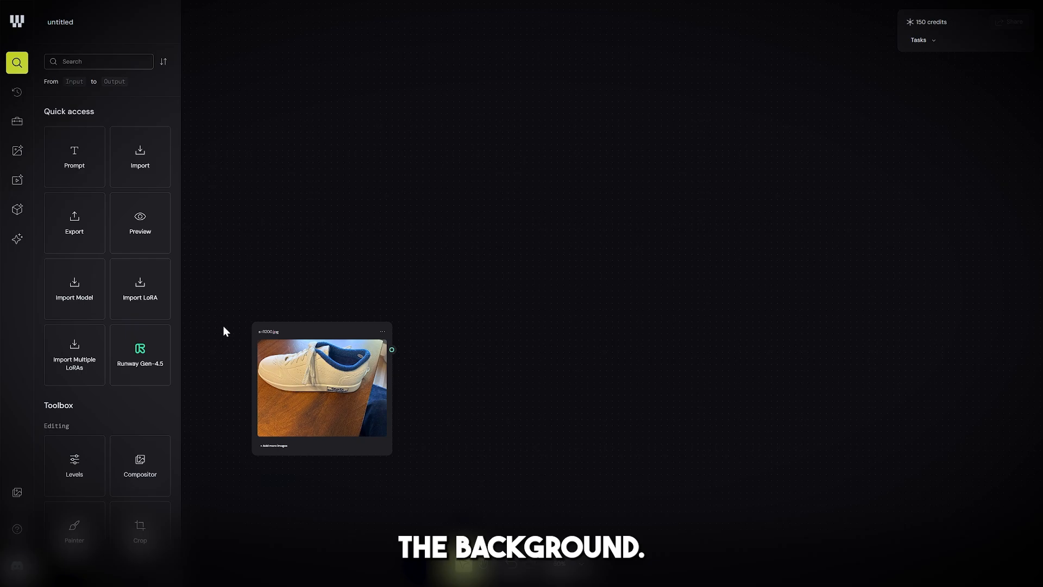
pyautogui.write('back')
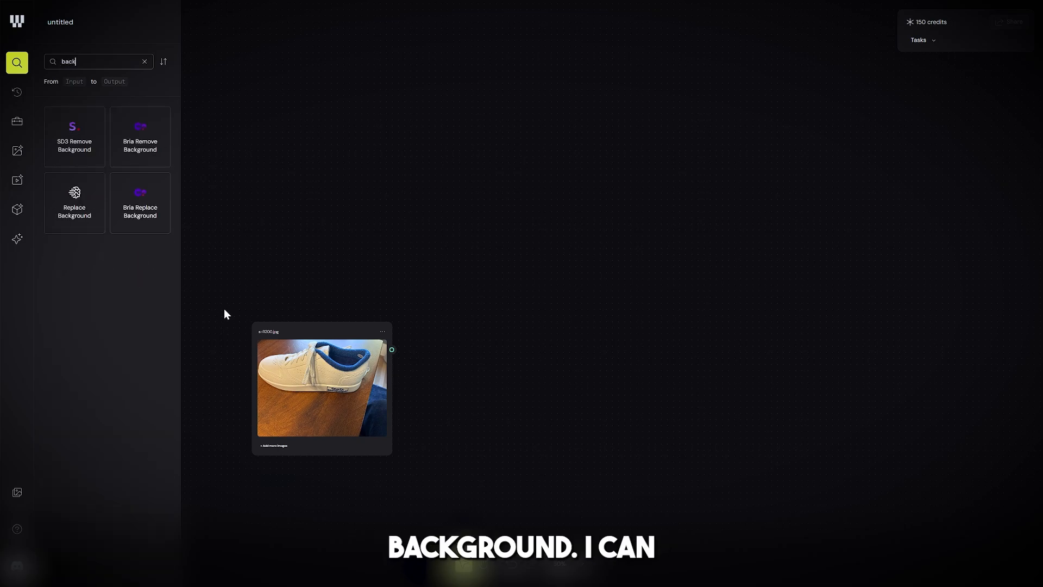
pyautogui.write('ground')
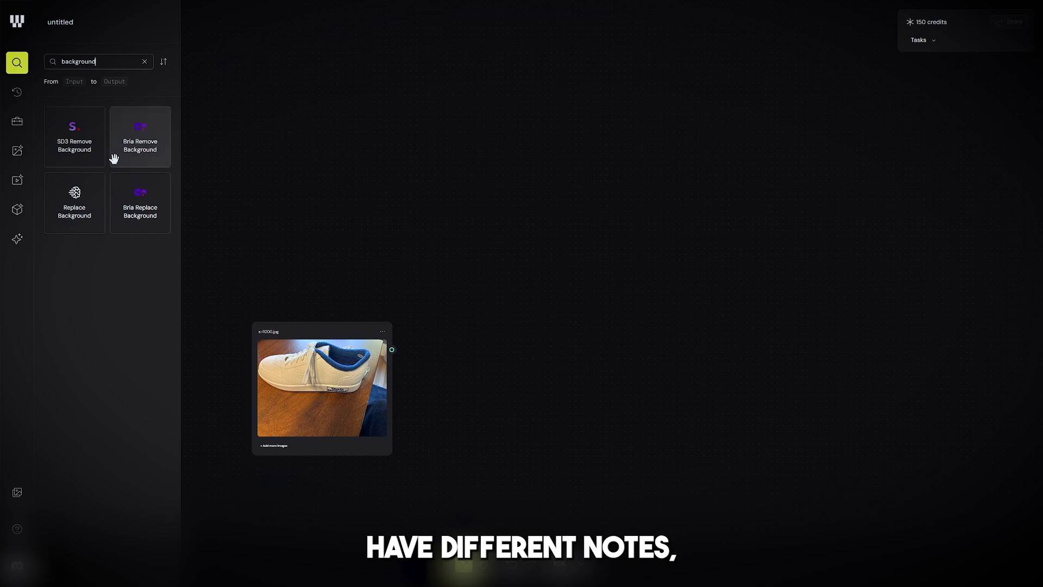
pyautogui.moveTo(77, 145)
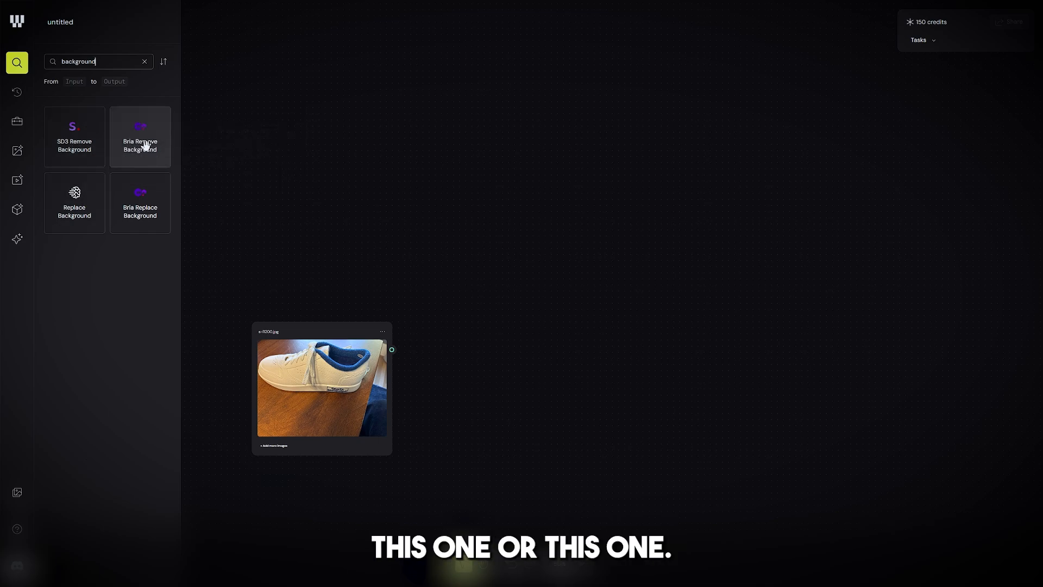
pyautogui.moveTo(146, 146)
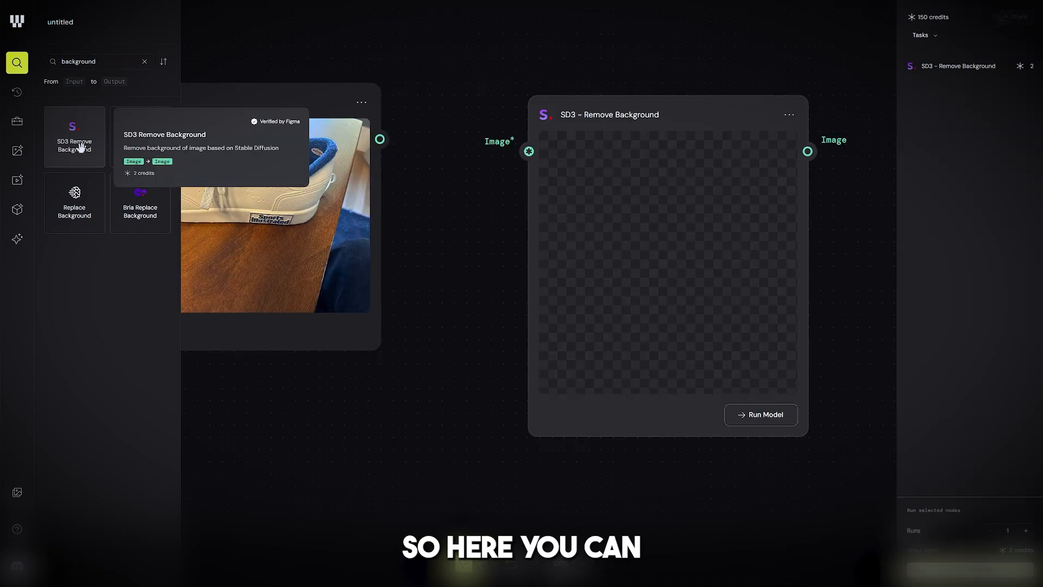
pyautogui.moveTo(82, 145); pyautogui.dragTo(135, 173)
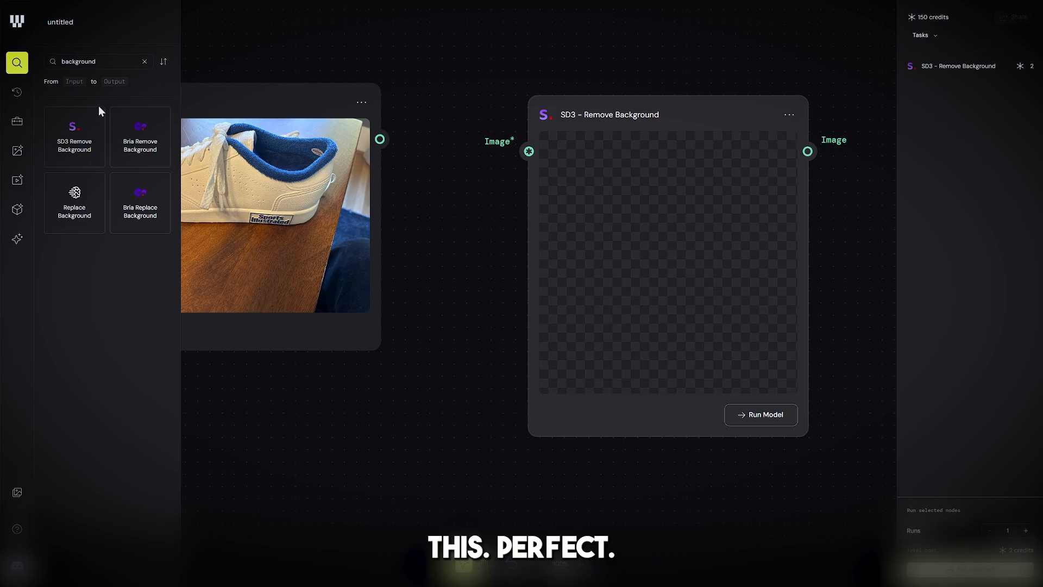
pyautogui.click(23, 73)
pyautogui.click(461, 480)
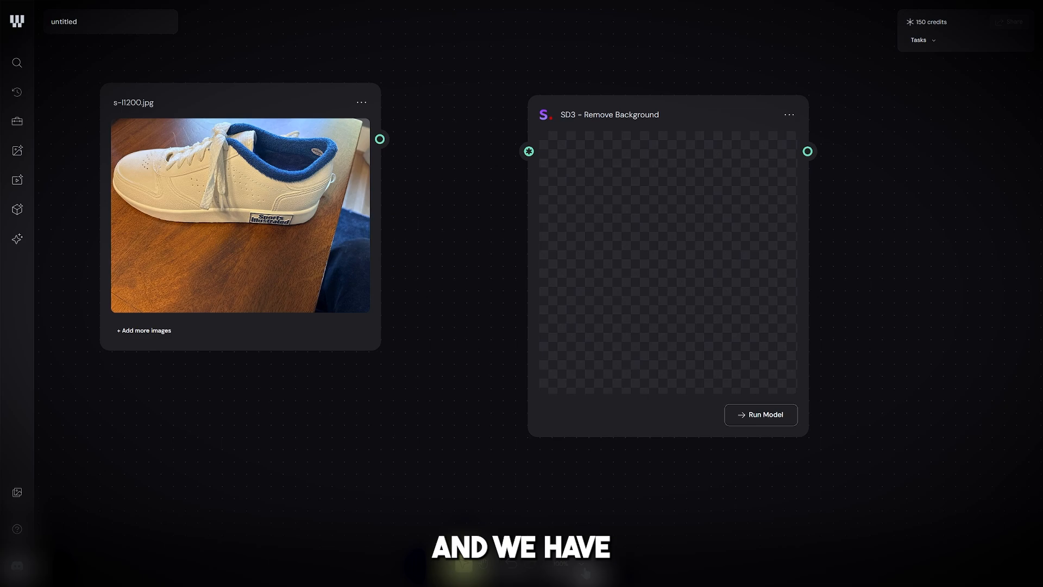
# Step: Connect the shoe image's file output to the SD3 Remove Background node's image input and run the model
pyautogui.click(559, 564)
pyautogui.click(587, 516)
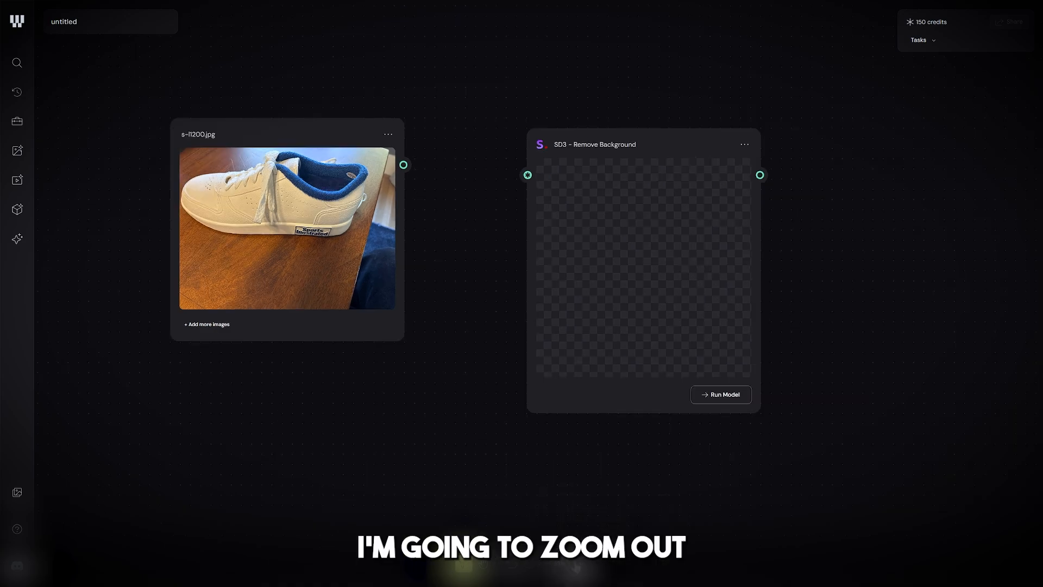
pyautogui.click(585, 517)
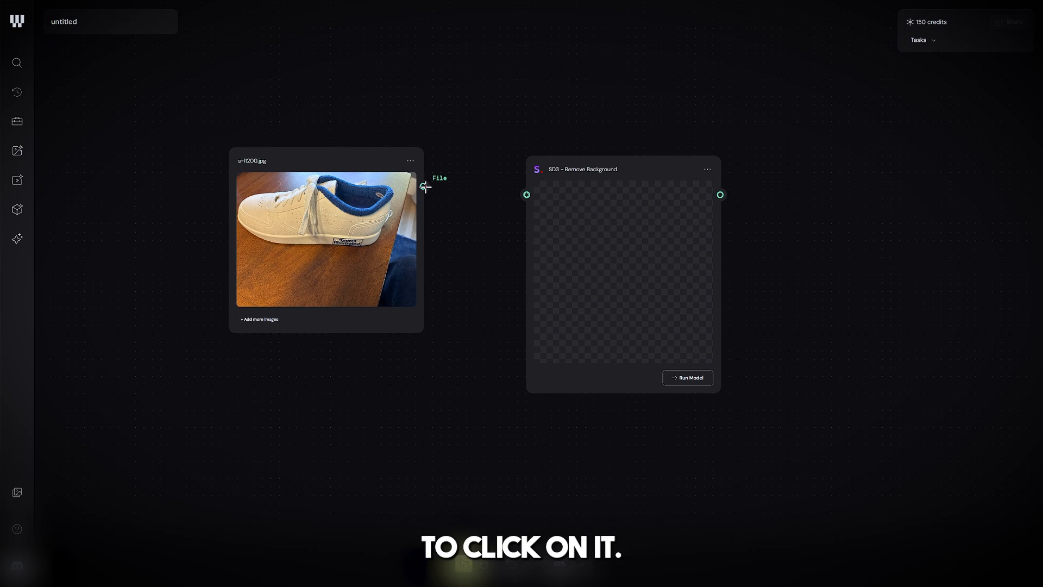
pyautogui.moveTo(424, 187); pyautogui.dragTo(518, 206)
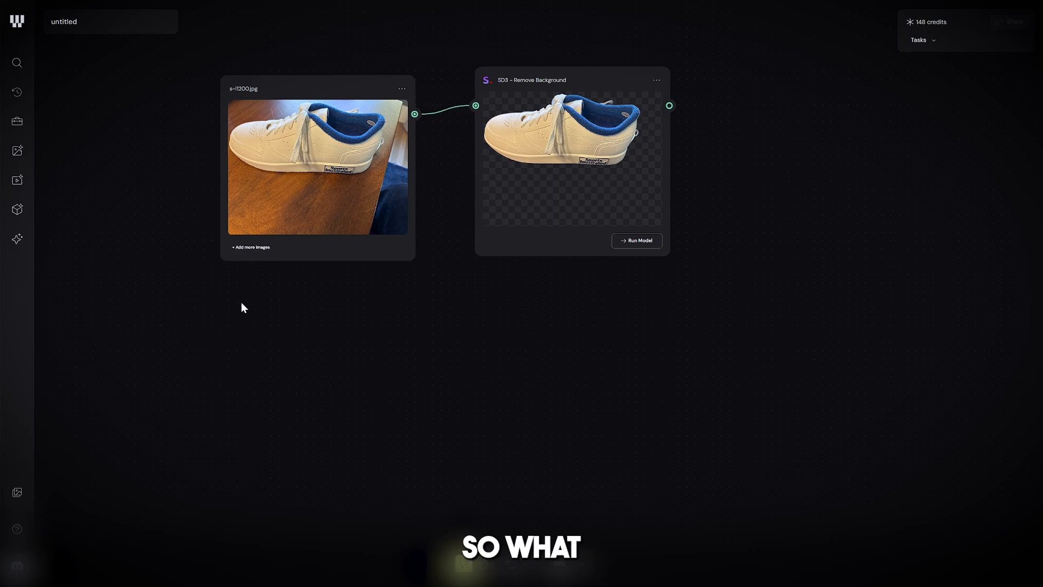
# Step: Search the node library for "text" and place a Text node below the shoe image
pyautogui.click(16, 62)
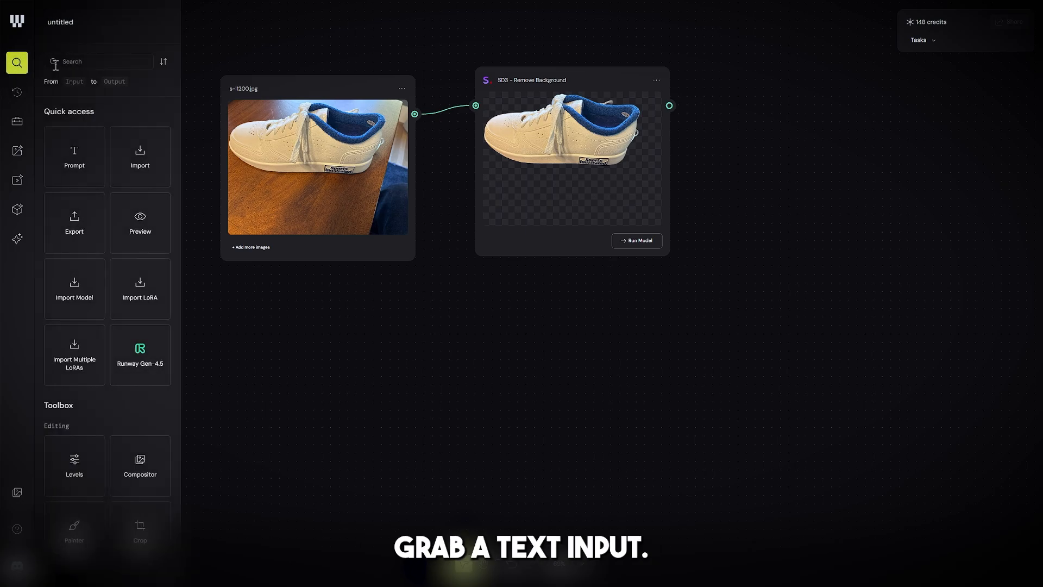
pyautogui.write('text')
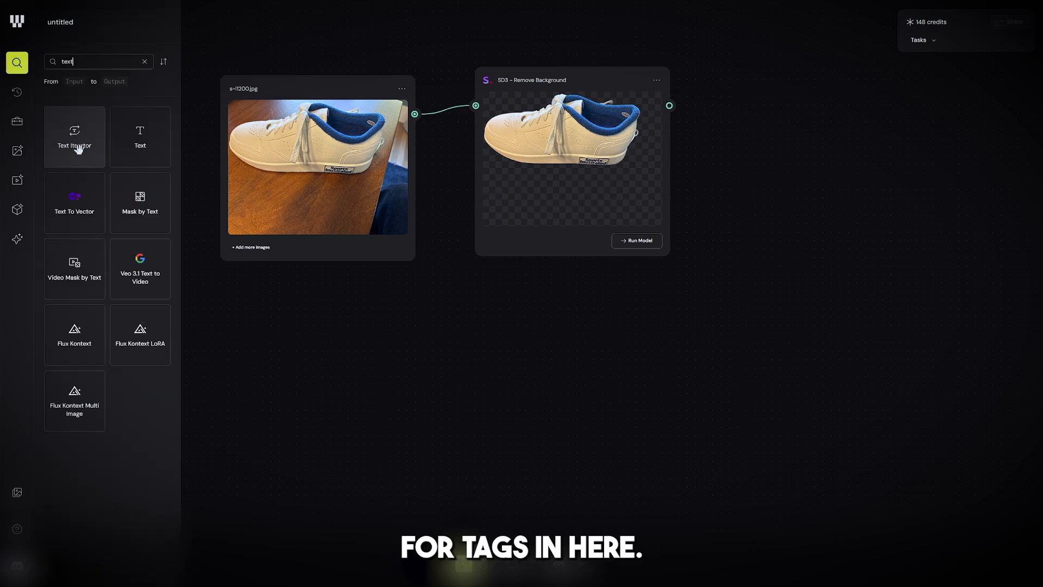
pyautogui.moveTo(131, 148); pyautogui.dragTo(270, 356)
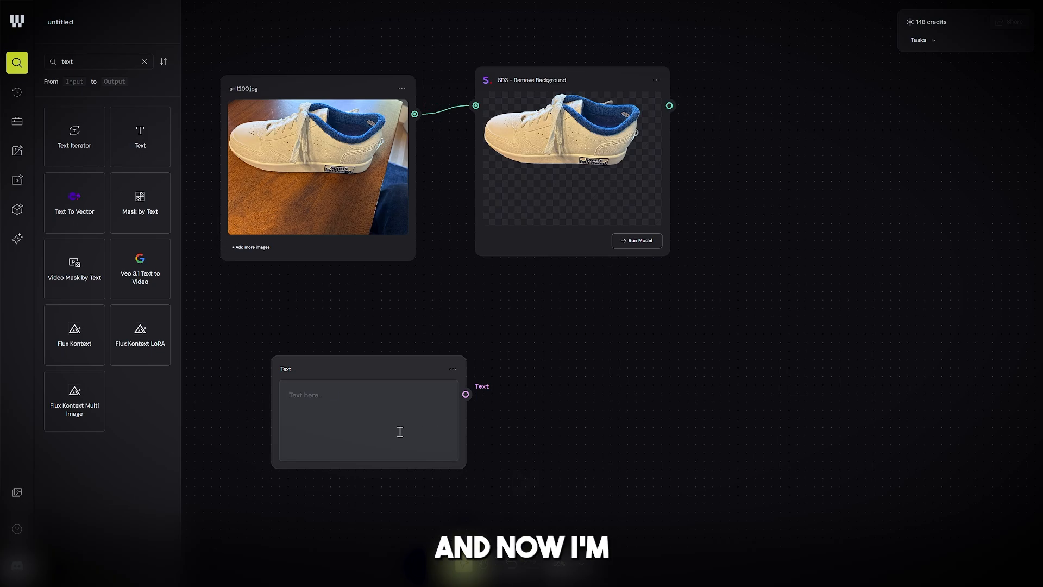
# Step: Enter the prompt "A neon-lit cyberpunk city street, raining puddles reflecting purple and red lights, shallow depth of field." in the Text node
pyautogui.write('A neon-')
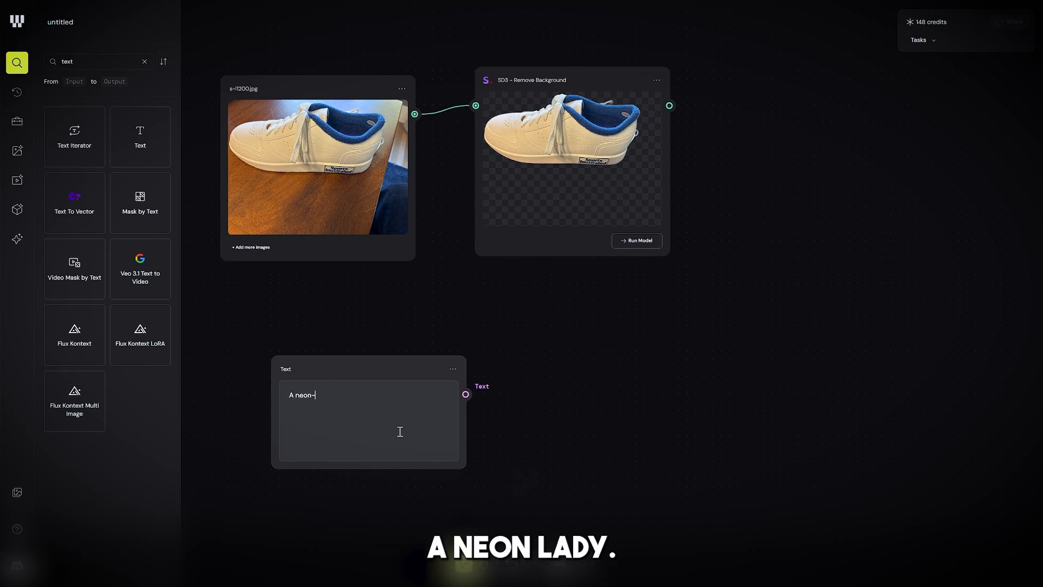
pyautogui.write('lit cyberpu')
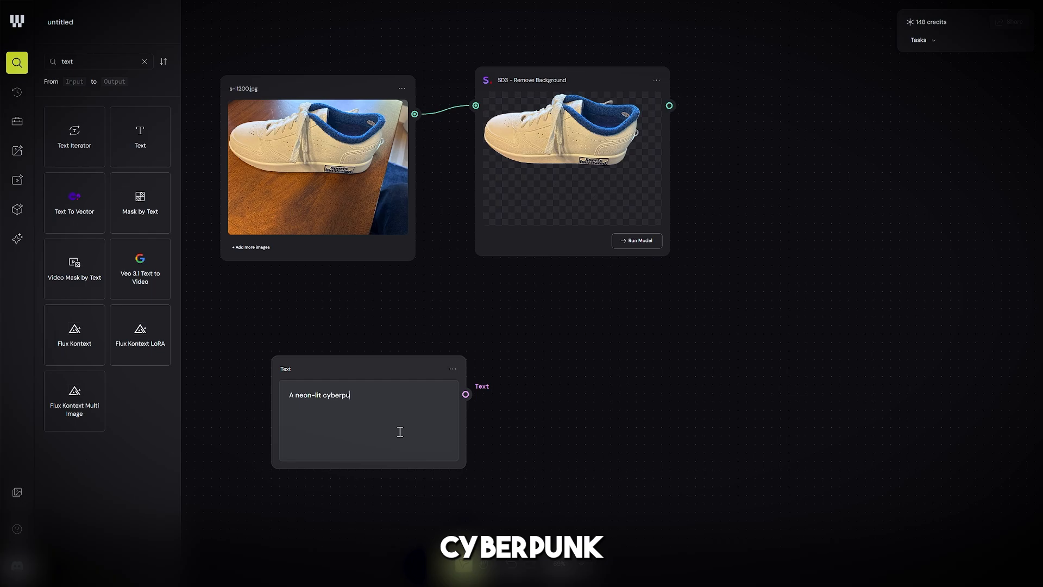
pyautogui.write('nk city street')
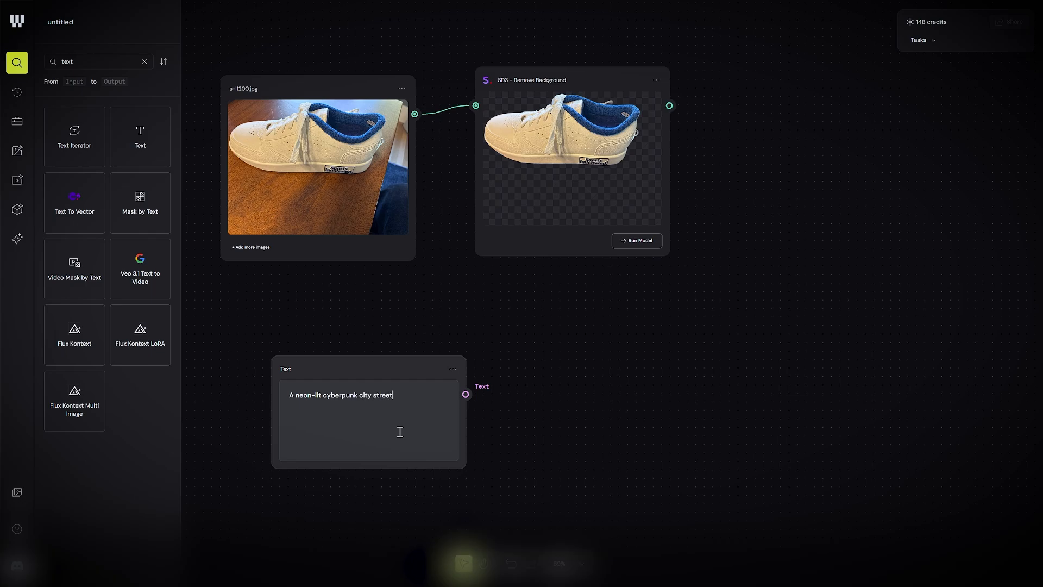
pyautogui.write(', raining puddles ')
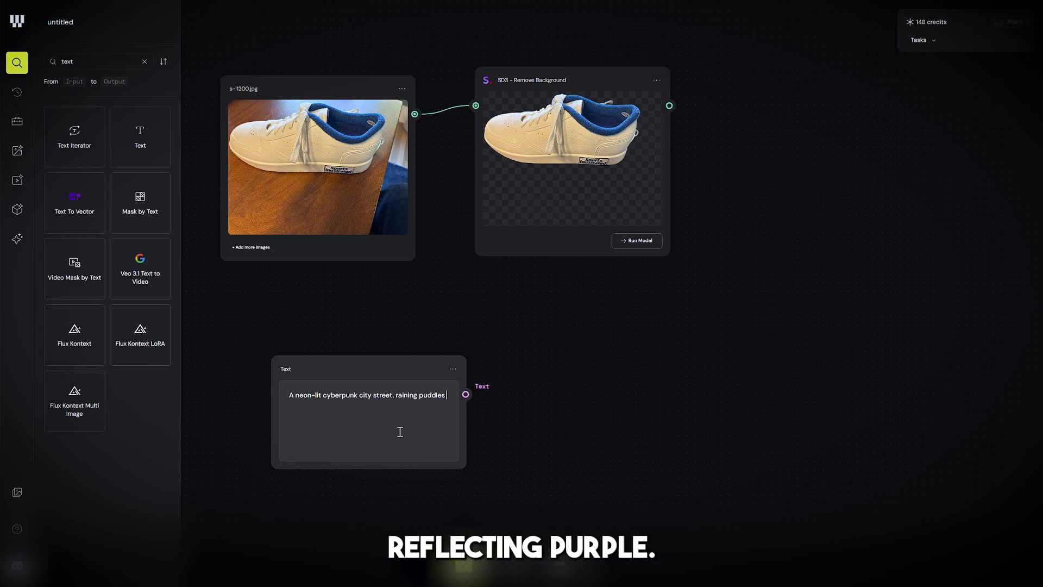
pyautogui.write('reflecting purple and red ')
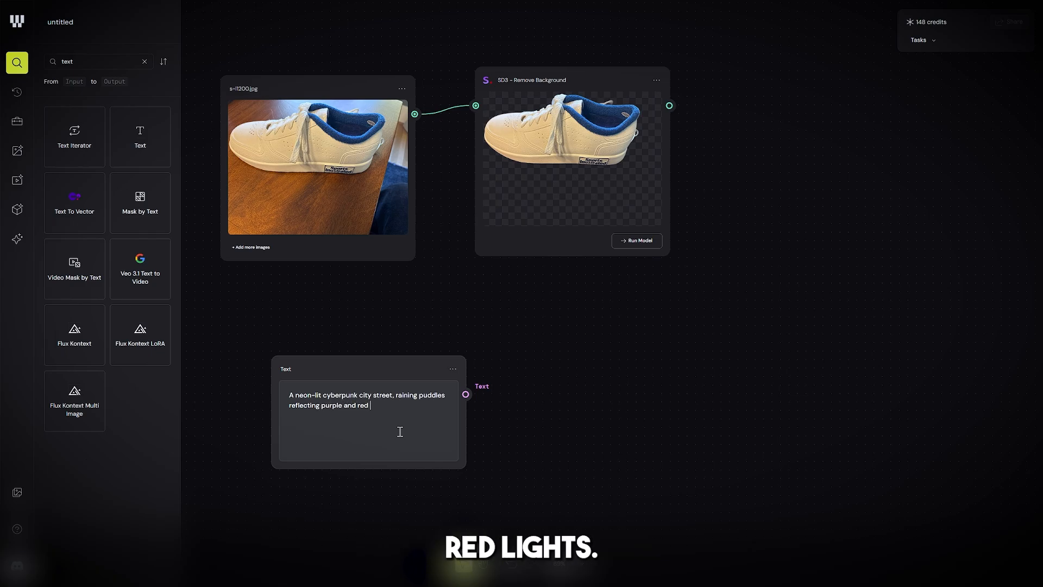
pyautogui.write('lights, ')
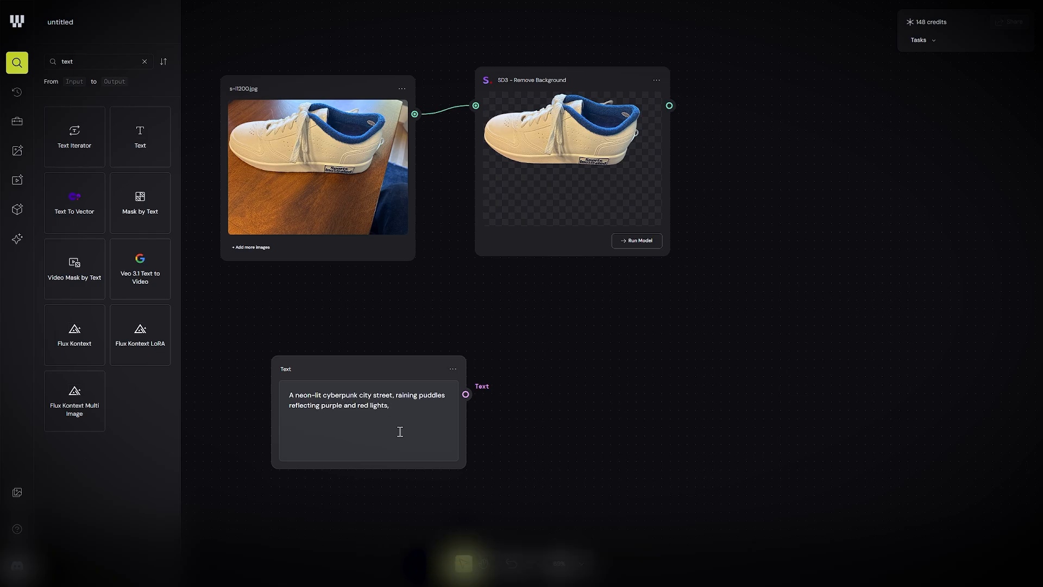
pyautogui.write('shallow depth')
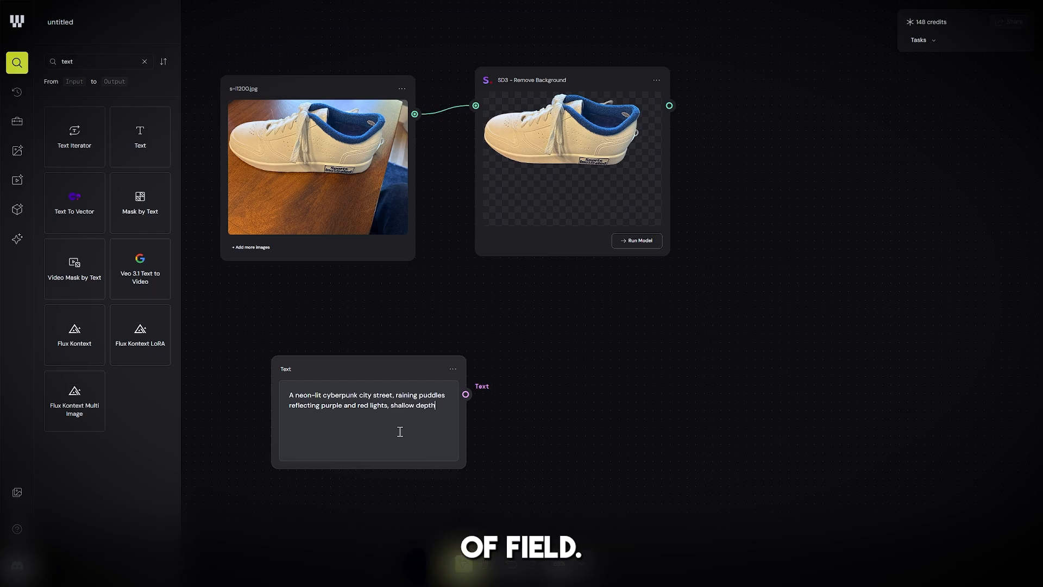
pyautogui.write(' of field.')
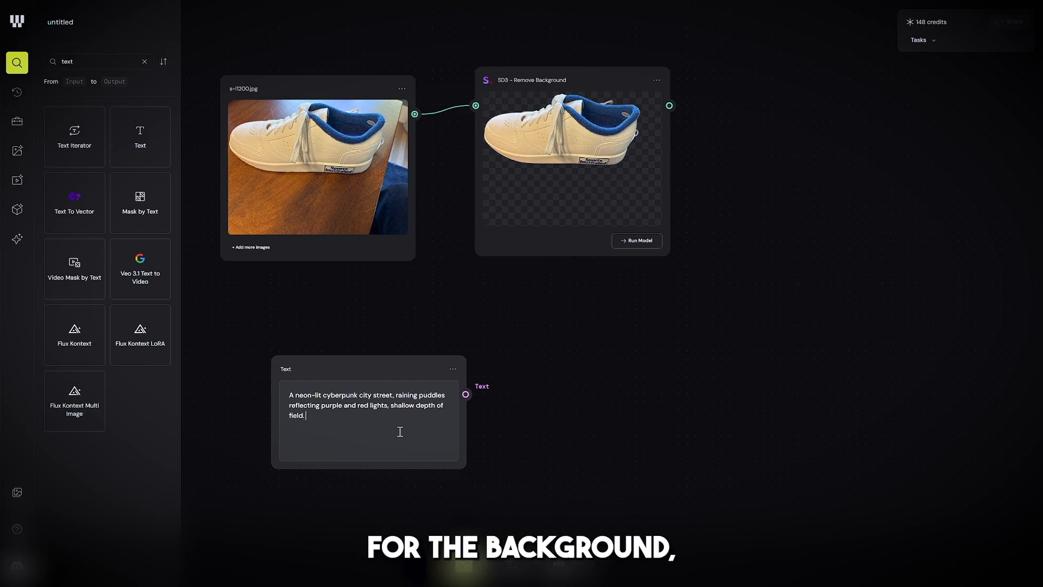
pyautogui.click(512, 395)
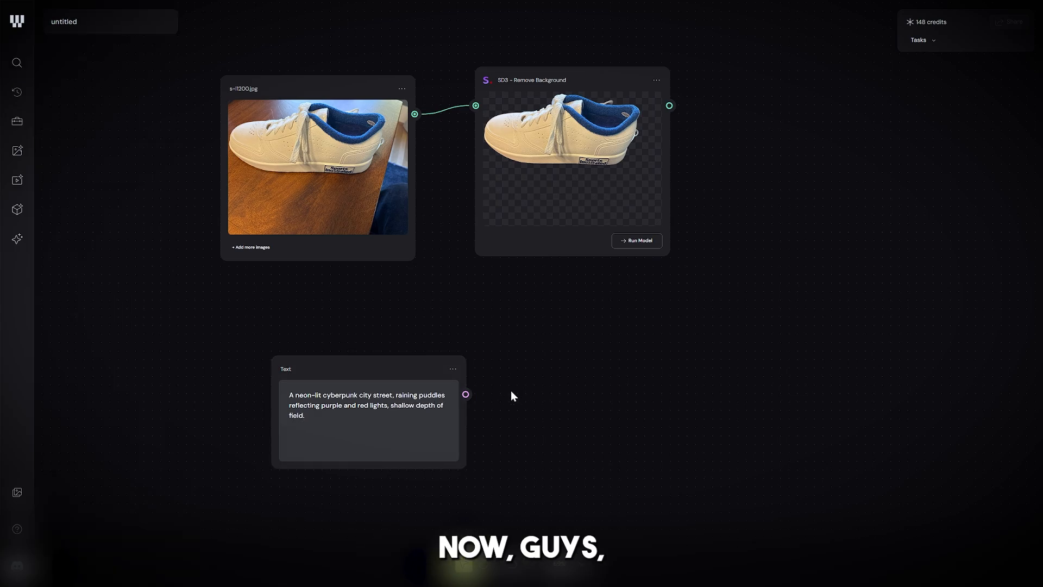
# Step: Add a Flux 2 Pro text-to-image node and arrange it beside the Text node, below the shoe image and Remove Background nodes
pyautogui.moveTo(344, 371); pyautogui.dragTo(577, 353)
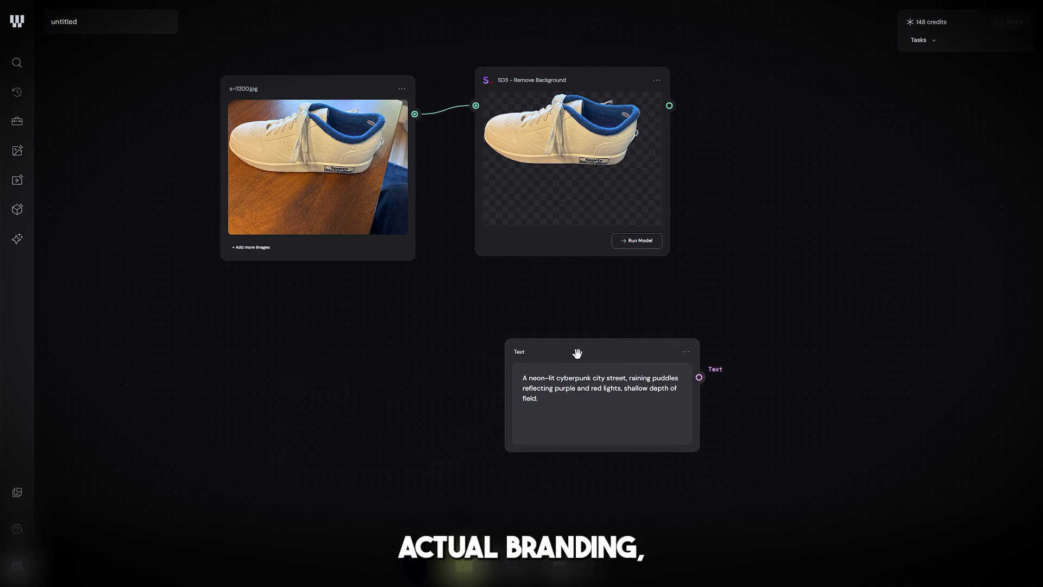
pyautogui.rightClick(141, 346)
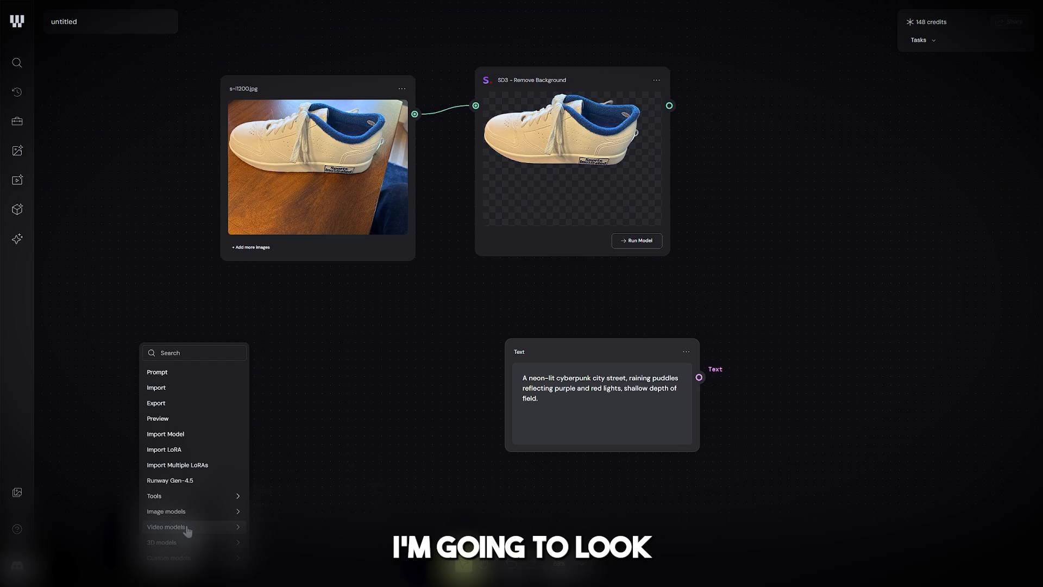
pyautogui.moveTo(193, 516)
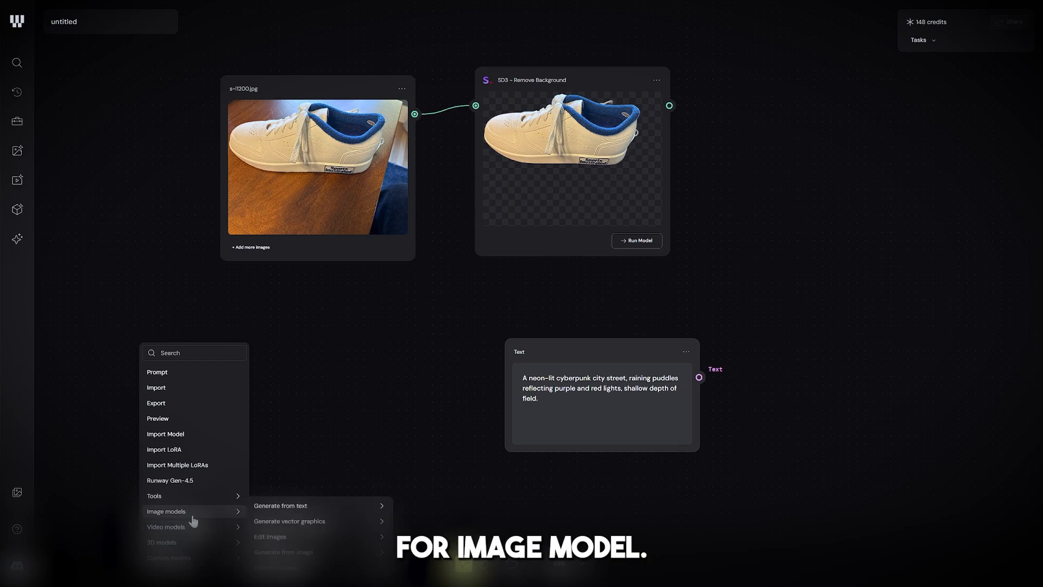
pyautogui.moveTo(280, 508)
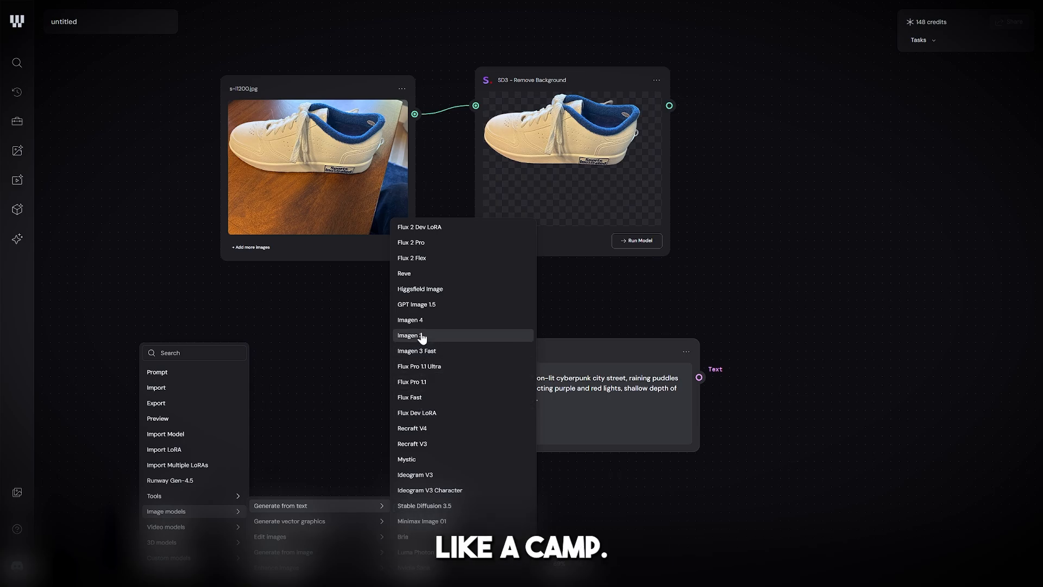
pyautogui.click(426, 246)
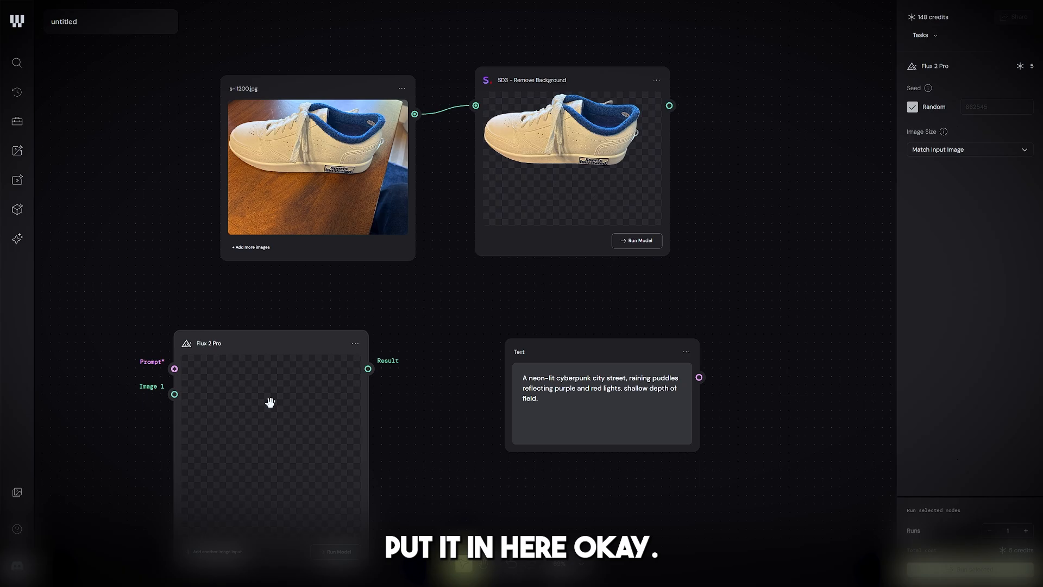
pyautogui.moveTo(270, 402); pyautogui.dragTo(278, 396)
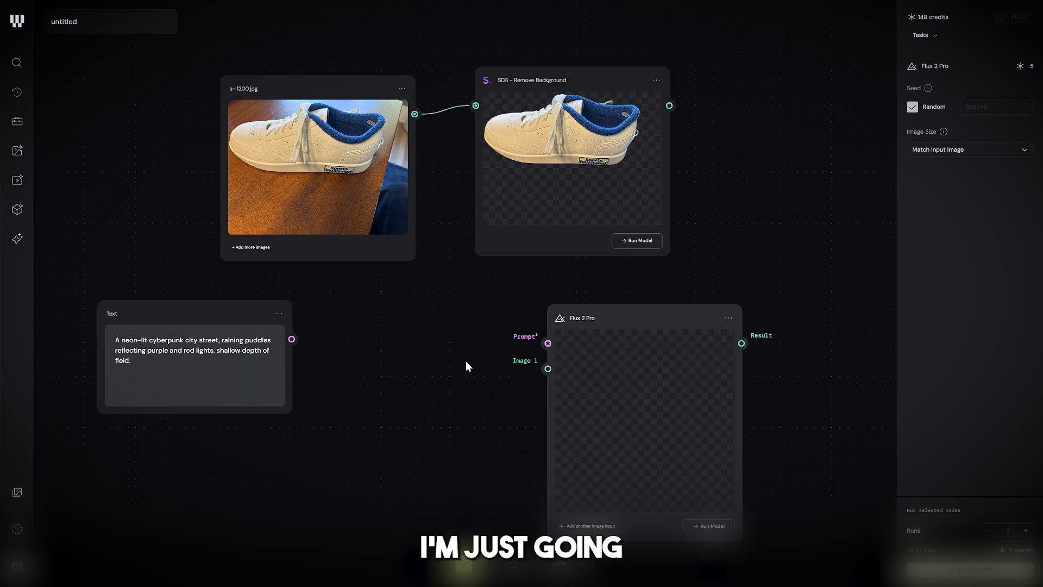
pyautogui.moveTo(617, 319); pyautogui.dragTo(581, 317)
pyautogui.moveTo(255, 307); pyautogui.dragTo(383, 317)
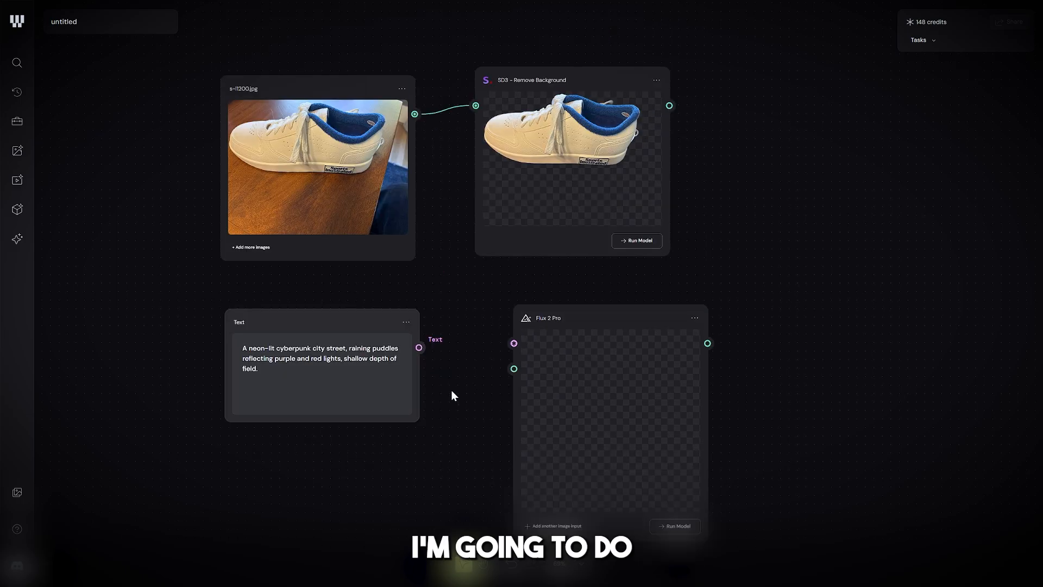
# Step: Connect the Text node's output to the Flux 2 Pro node's prompt input and run Flux 2 Pro once
pyautogui.scroll(3, 452, 390)
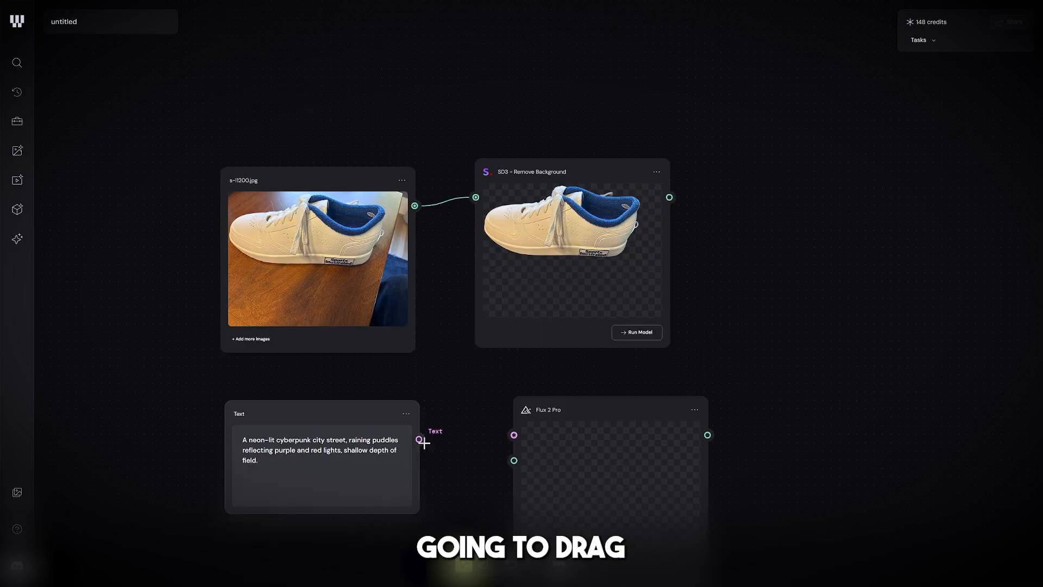
pyautogui.moveTo(418, 438); pyautogui.dragTo(505, 438)
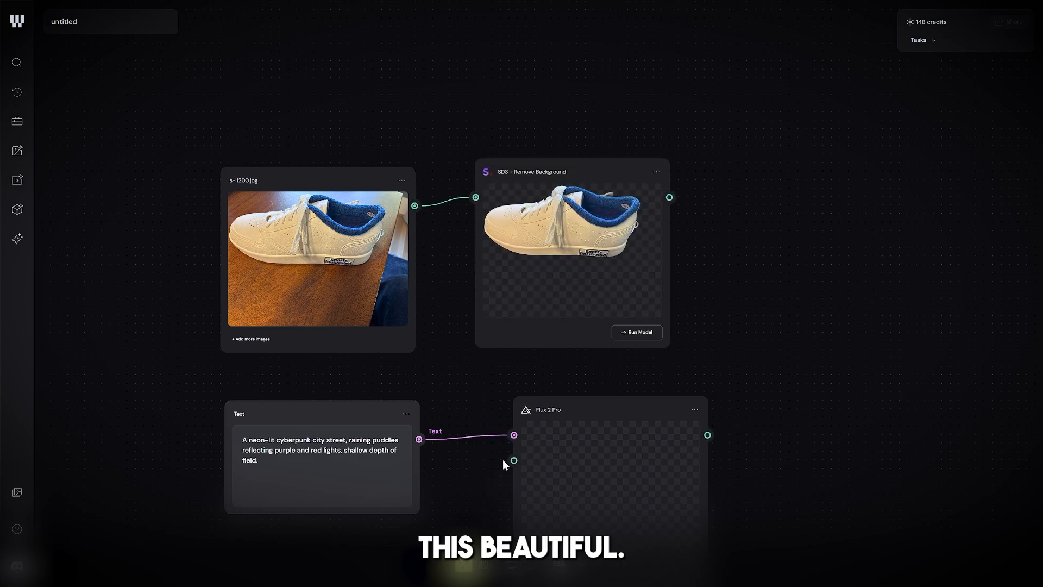
pyautogui.scroll(-3, 547, 461)
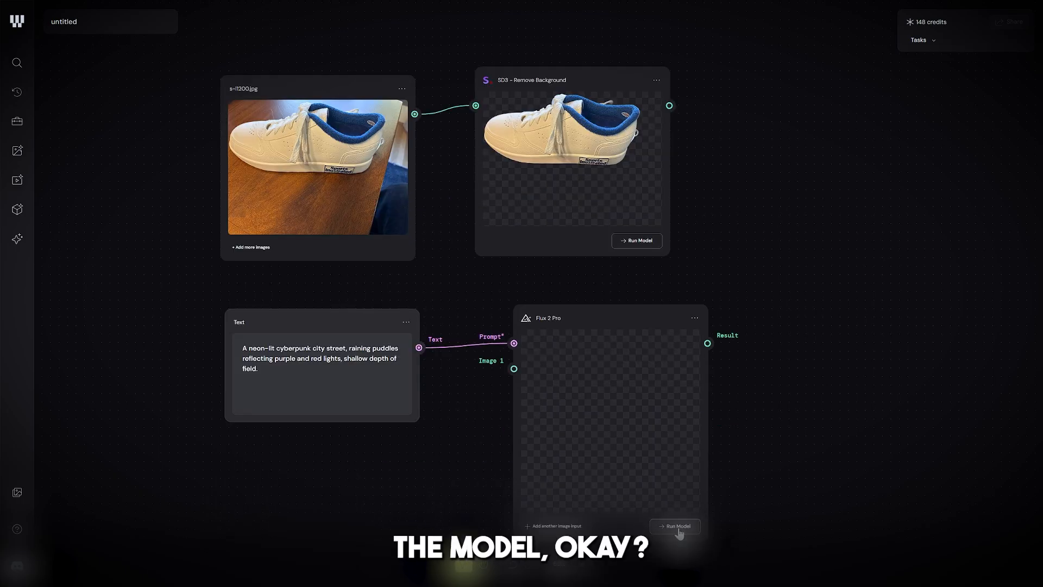
pyautogui.click(593, 431)
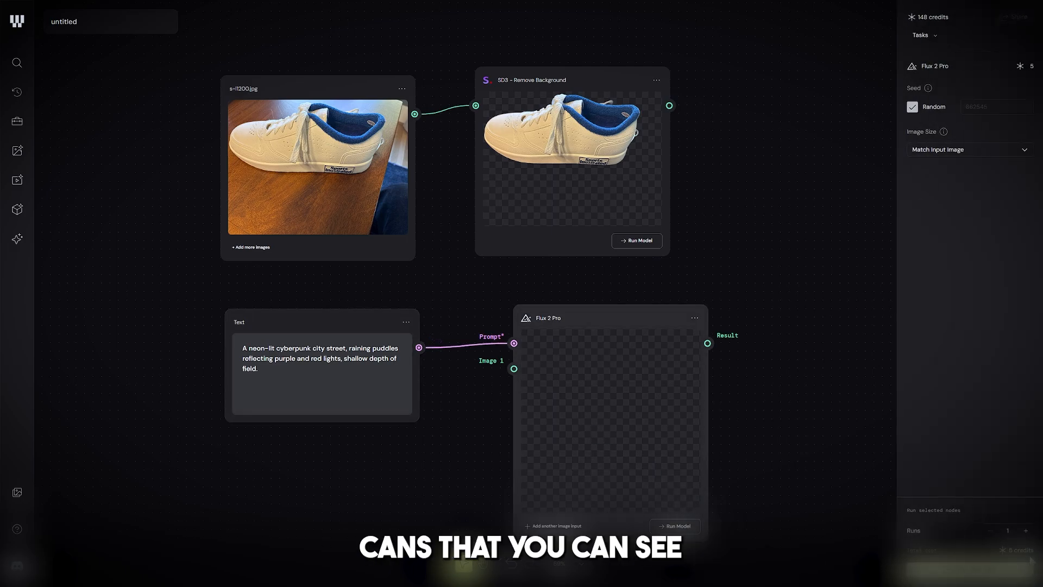
pyautogui.click(631, 144)
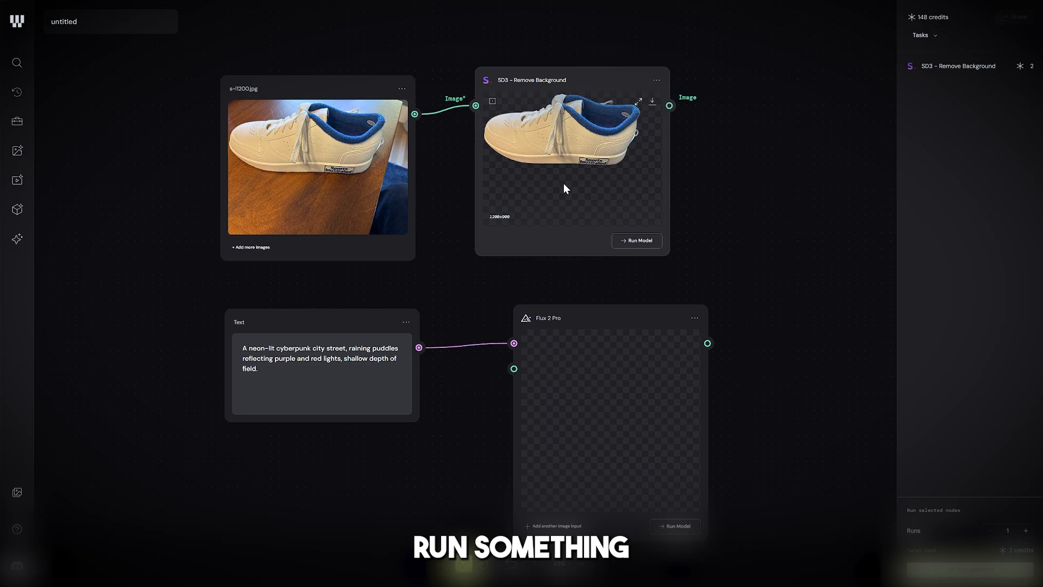
pyautogui.click(639, 388)
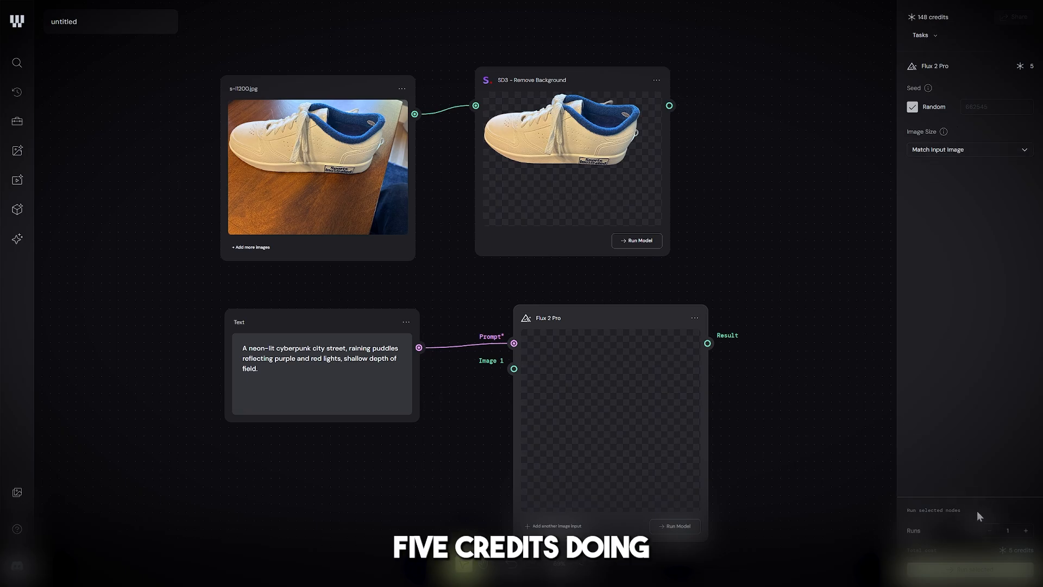
pyautogui.click(974, 576)
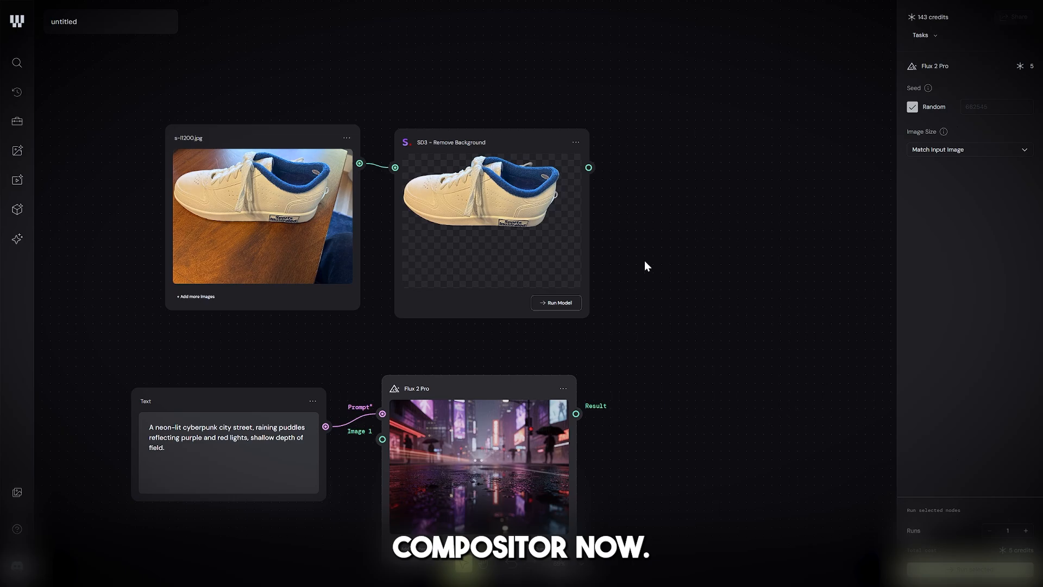
# Step: Search the node library for "com" and place a Compositor node beyond the Remove Background and Flux 2 Pro nodes
pyautogui.click(21, 63)
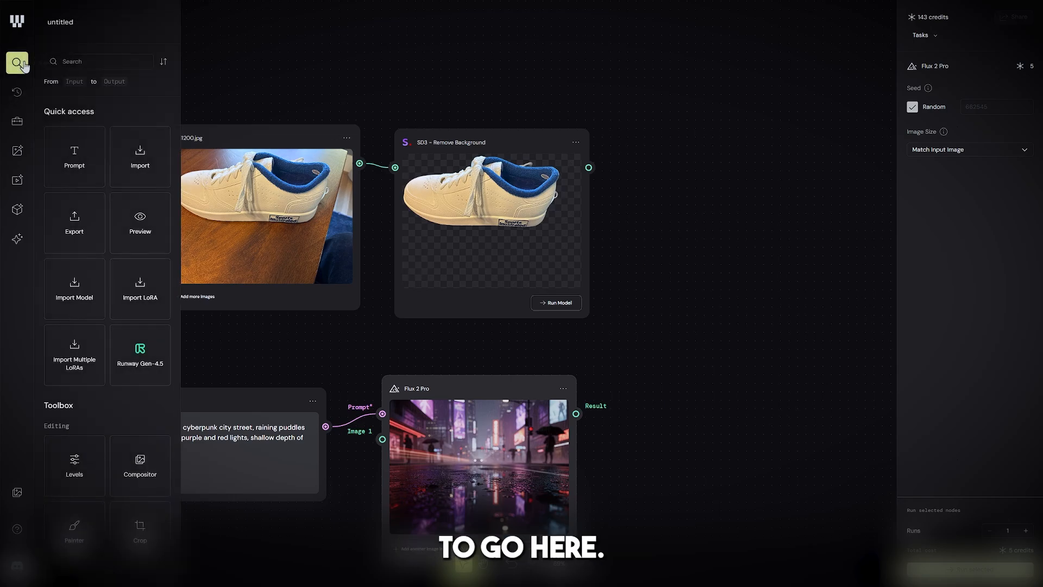
pyautogui.write('com')
pyautogui.moveTo(74, 136); pyautogui.dragTo(747, 366)
pyautogui.moveTo(803, 383); pyautogui.dragTo(732, 262)
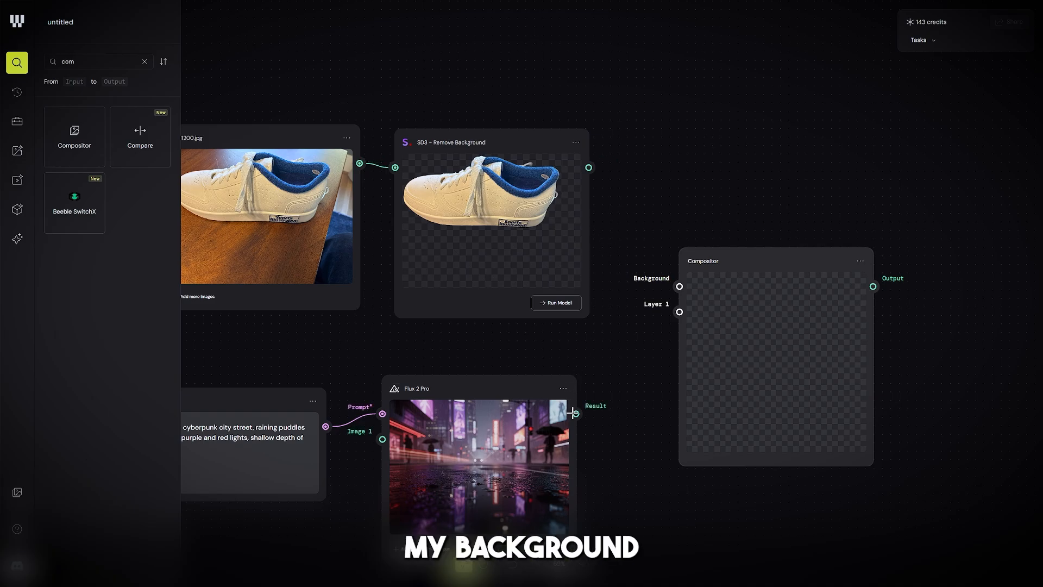
# Step: Connect the Flux 2 Pro result to the Compositor's Background input and the Remove Background image to its Layer 1 input
pyautogui.click(577, 410)
pyautogui.moveTo(577, 409); pyautogui.dragTo(674, 286)
pyautogui.moveTo(588, 167); pyautogui.dragTo(680, 318)
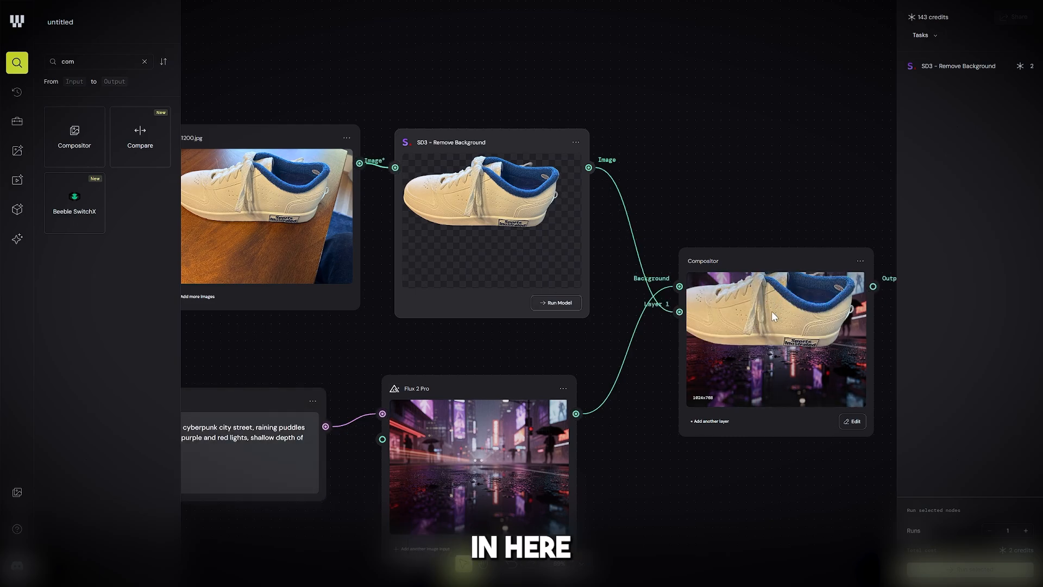
pyautogui.click(830, 454)
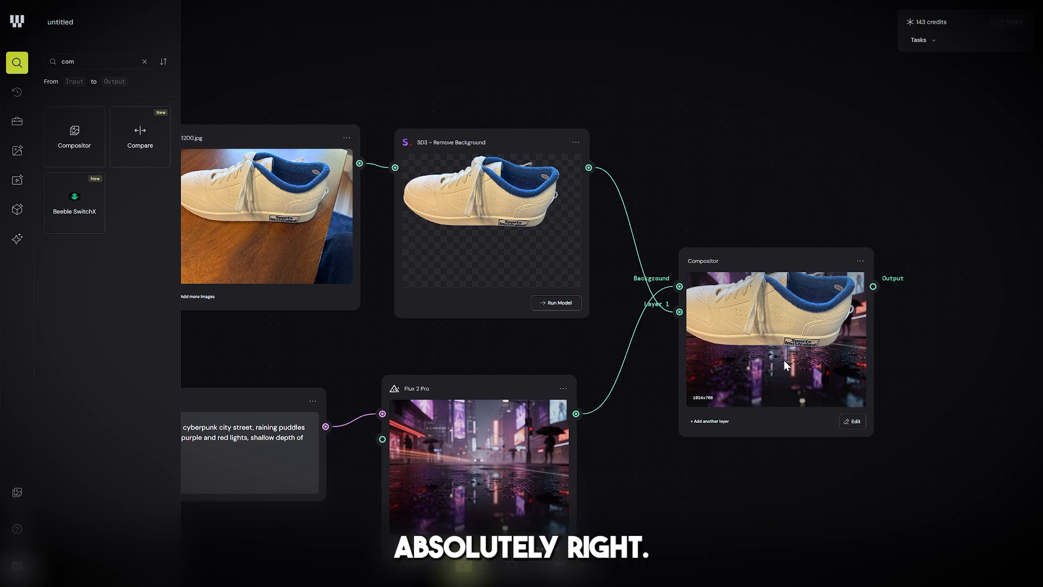
# Step: Open the Compositor for editing and move Layer 1, the shoe, down to about X 46.7, Y -248.3
pyautogui.click(853, 424)
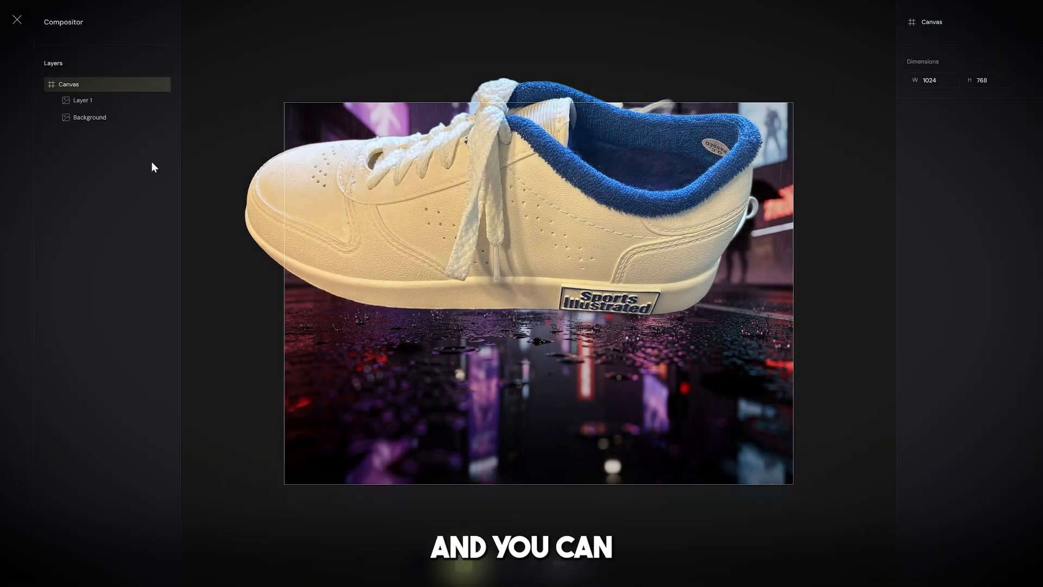
pyautogui.click(83, 102)
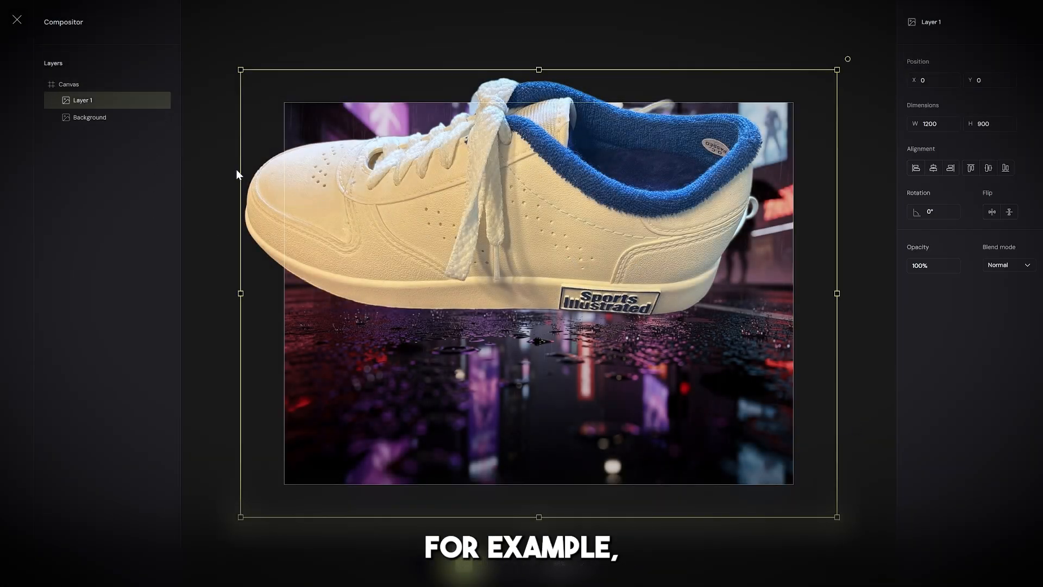
pyautogui.click(98, 121)
pyautogui.click(82, 103)
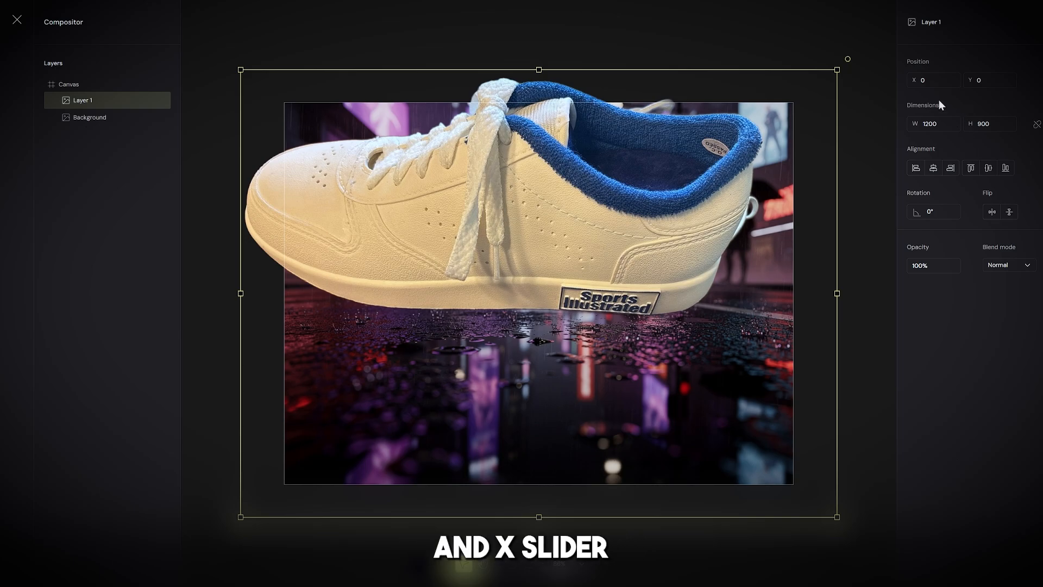
pyautogui.click(928, 80)
pyautogui.moveTo(624, 215); pyautogui.dragTo(645, 344)
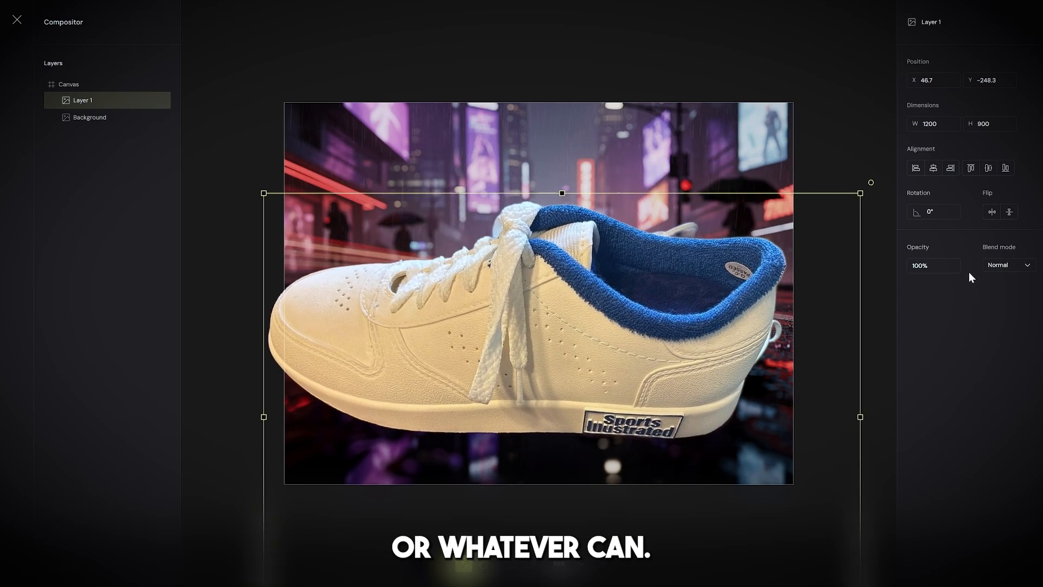
# Step: Scale the shoe layer to about 642 × 482, place it centrally on the wet street, and close the Compositor editor
pyautogui.moveTo(860, 193); pyautogui.dragTo(623, 341)
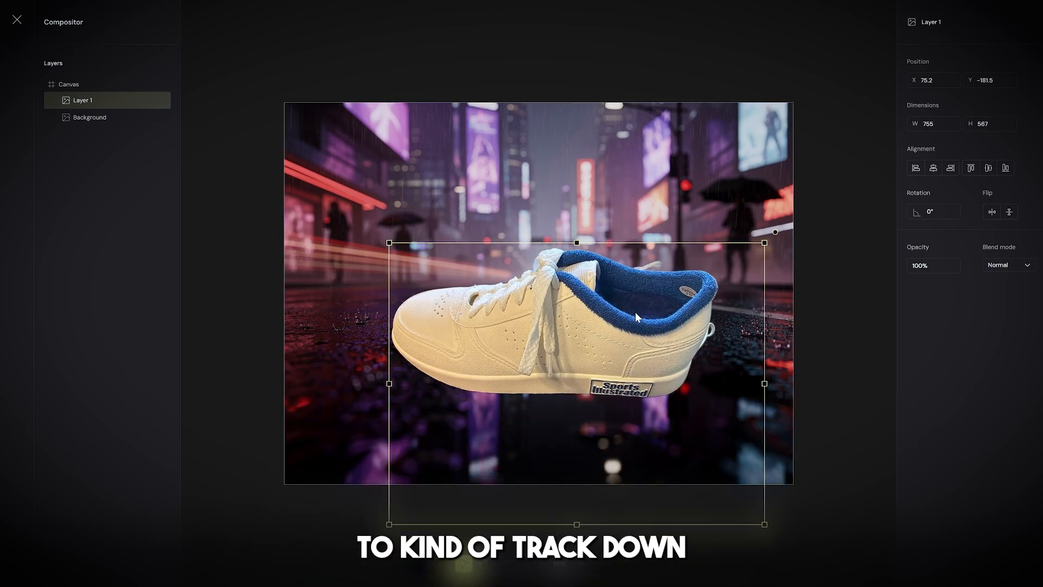
pyautogui.moveTo(634, 312); pyautogui.dragTo(691, 308)
pyautogui.moveTo(564, 378); pyautogui.dragTo(588, 360)
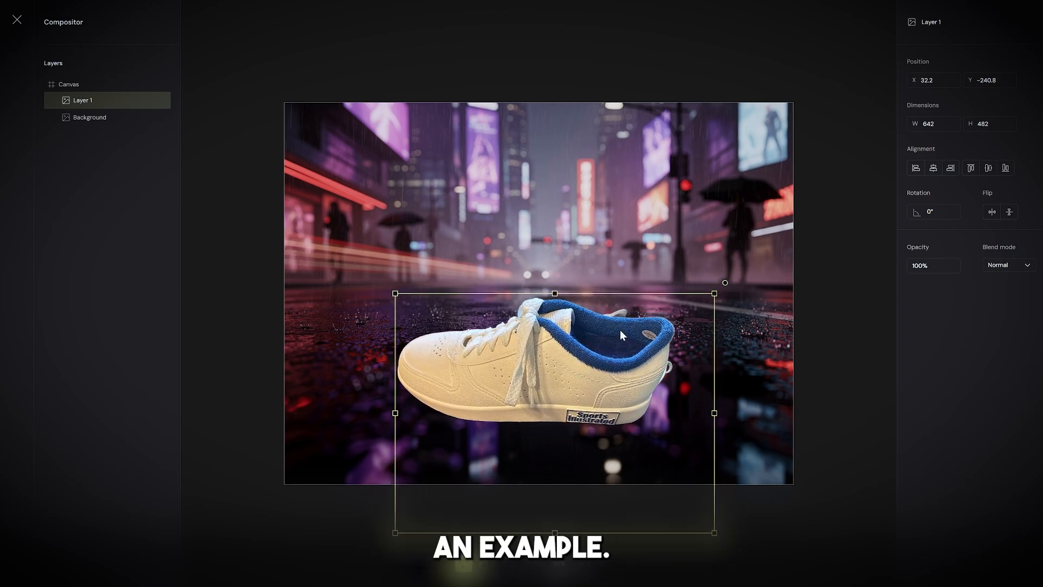
pyautogui.click(743, 383)
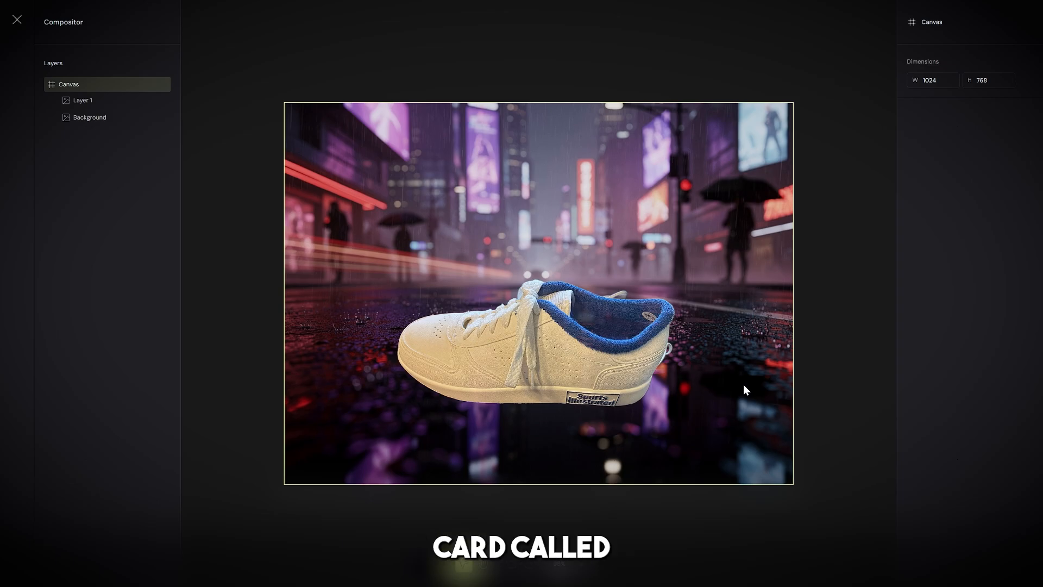
pyautogui.click(18, 24)
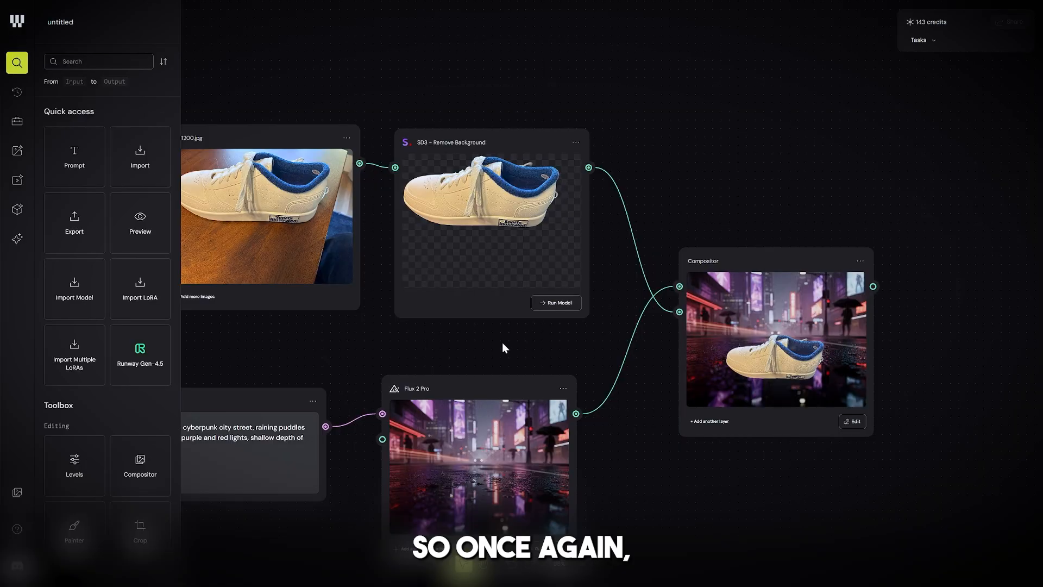
# Step: Search the node library for "religh", place a Relight 2.0 node below the Compositor, and connect the Compositor's Output to its Image input
pyautogui.click(20, 66)
pyautogui.click(7, 65)
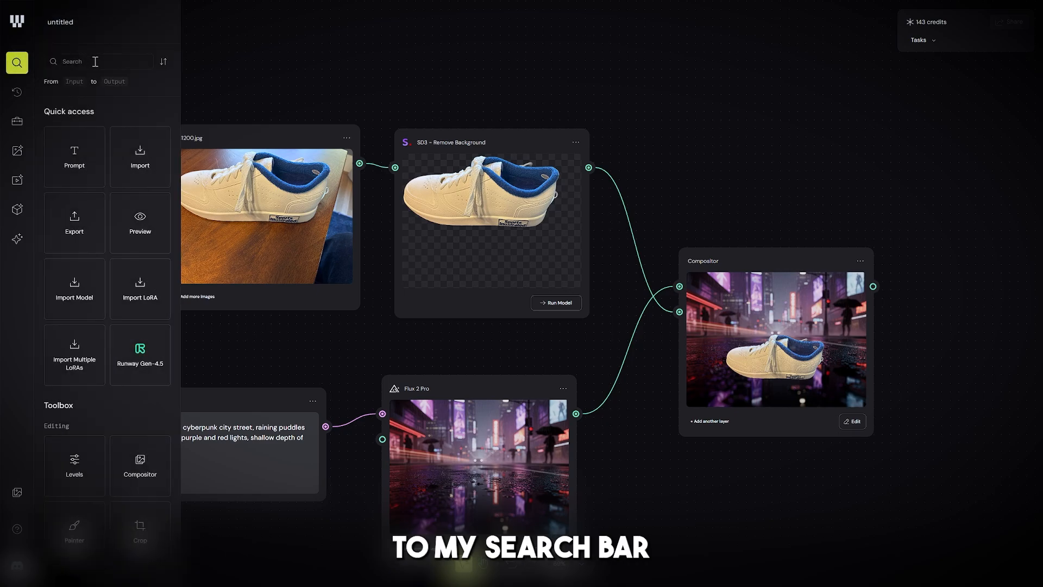
pyautogui.write('religh')
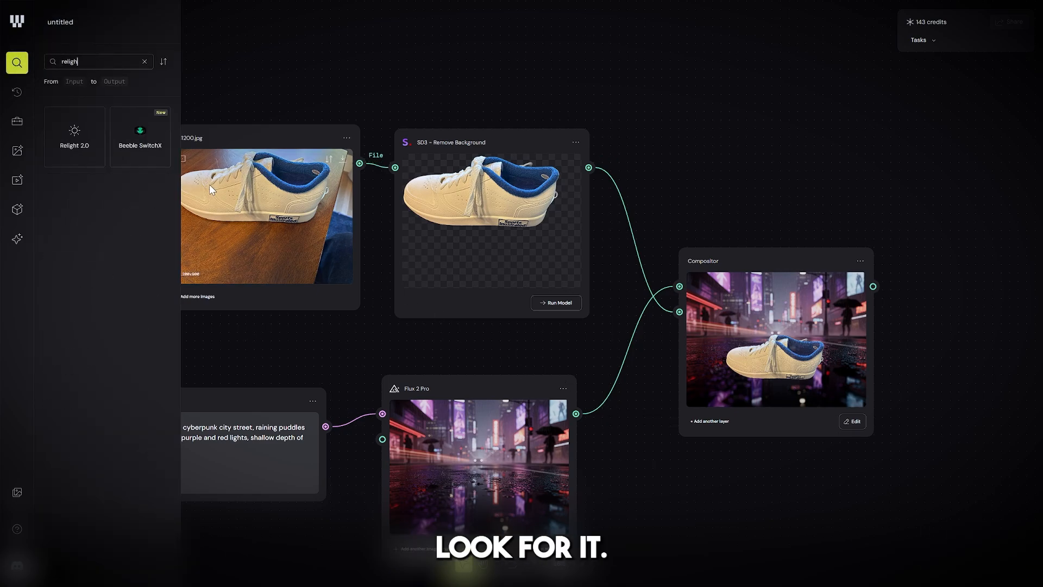
pyautogui.moveTo(51, 135); pyautogui.dragTo(946, 341)
pyautogui.click(787, 502)
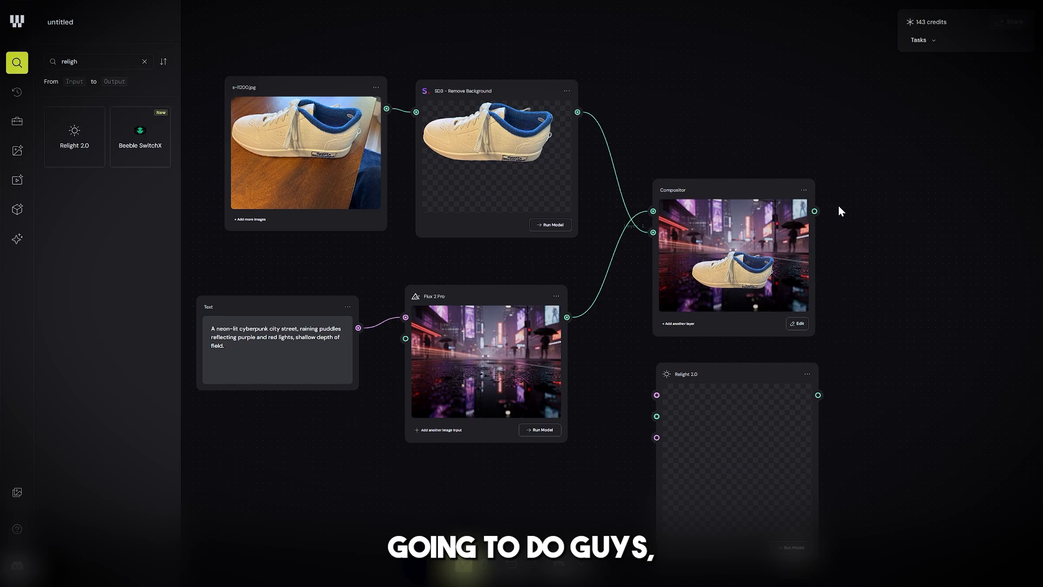
pyautogui.moveTo(814, 211); pyautogui.dragTo(709, 355)
pyautogui.moveTo(695, 393); pyautogui.dragTo(657, 416)
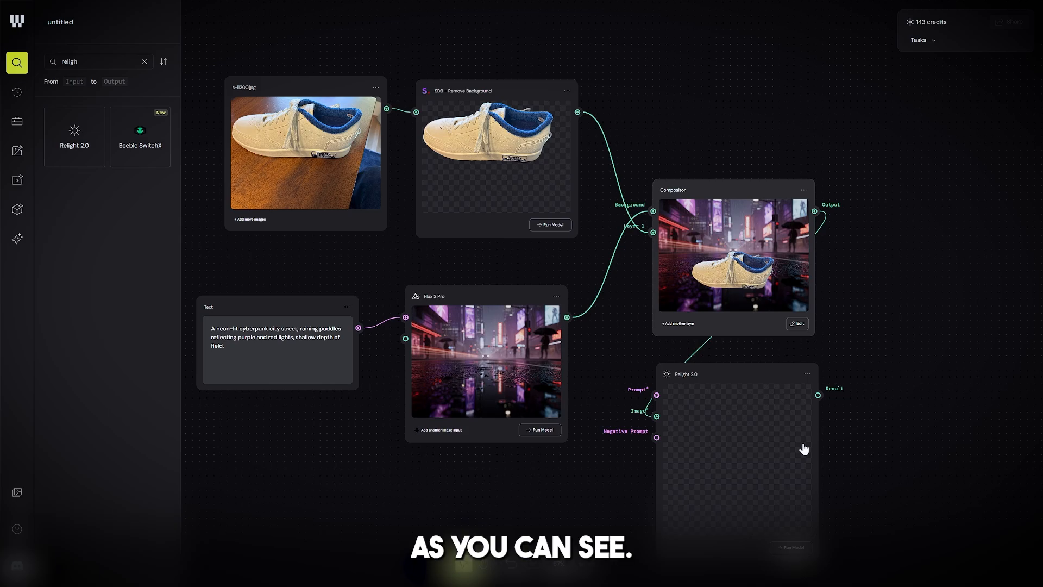
# Step: Look through the Relight 2.0 node's settings and try to run it without a connected prompt
pyautogui.click(742, 440)
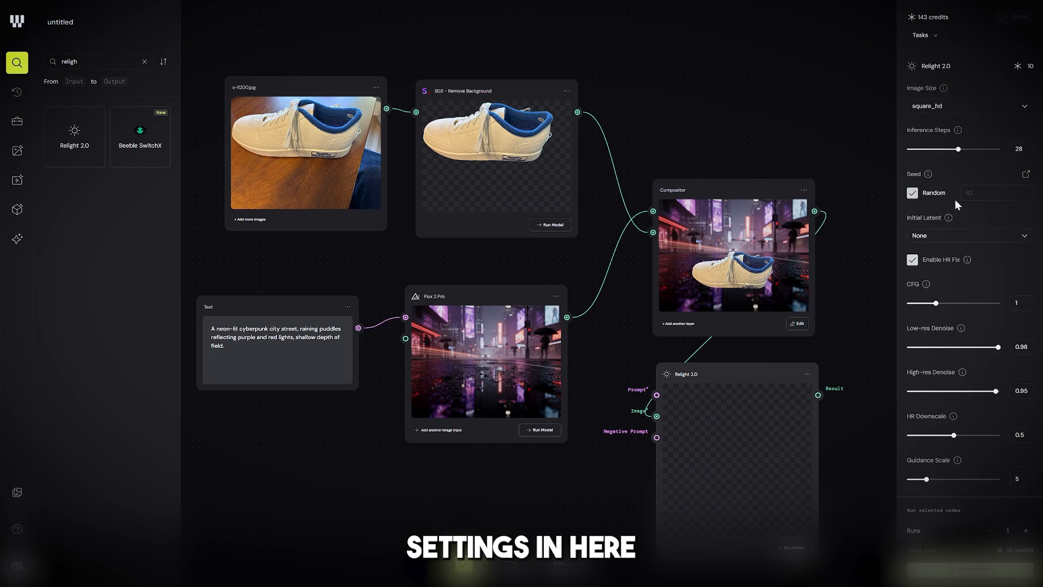
pyautogui.scroll(-2, 1016, 266)
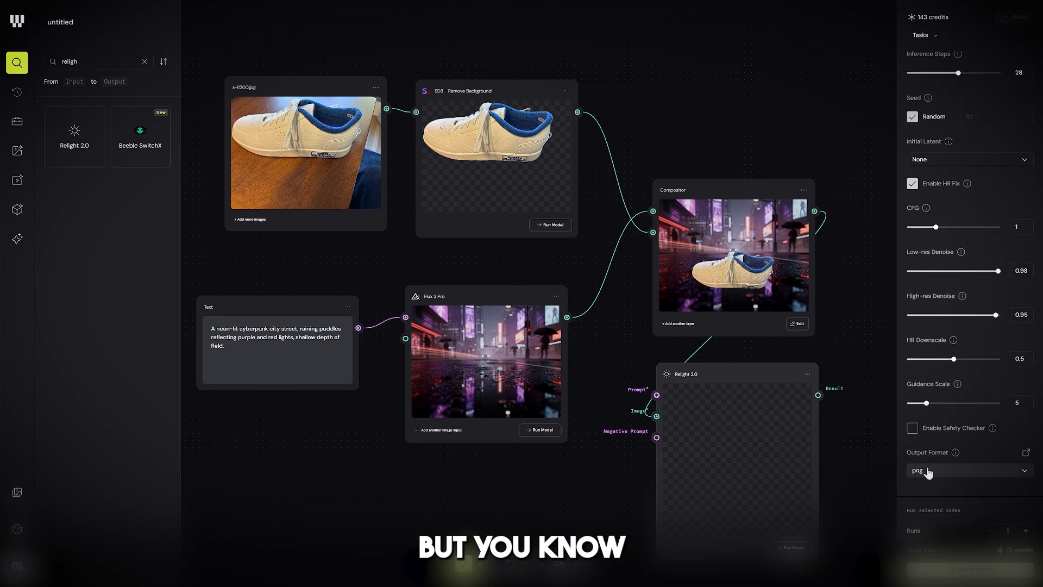
pyautogui.scroll(2, 927, 473)
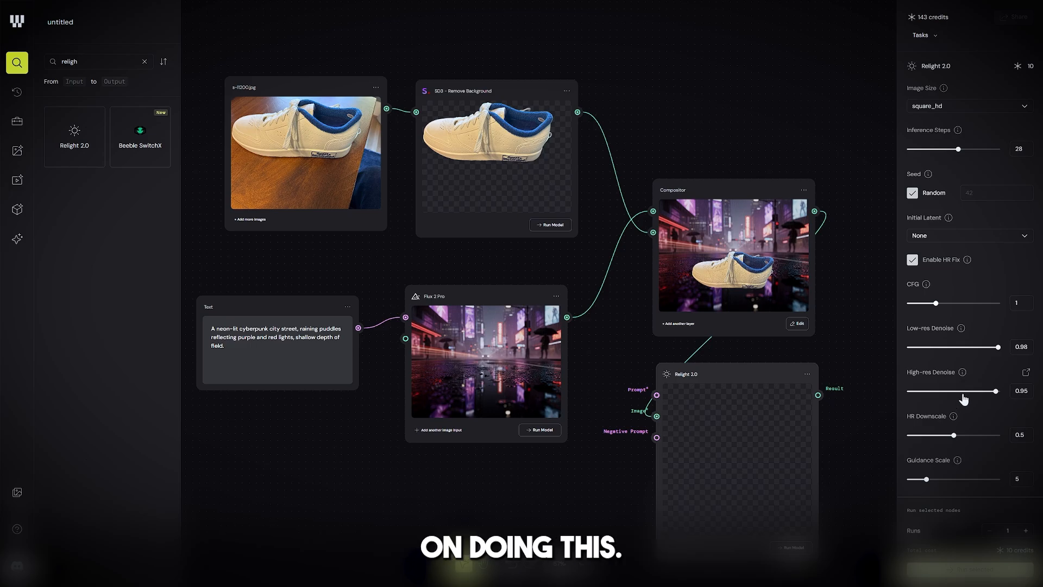
pyautogui.click(970, 569)
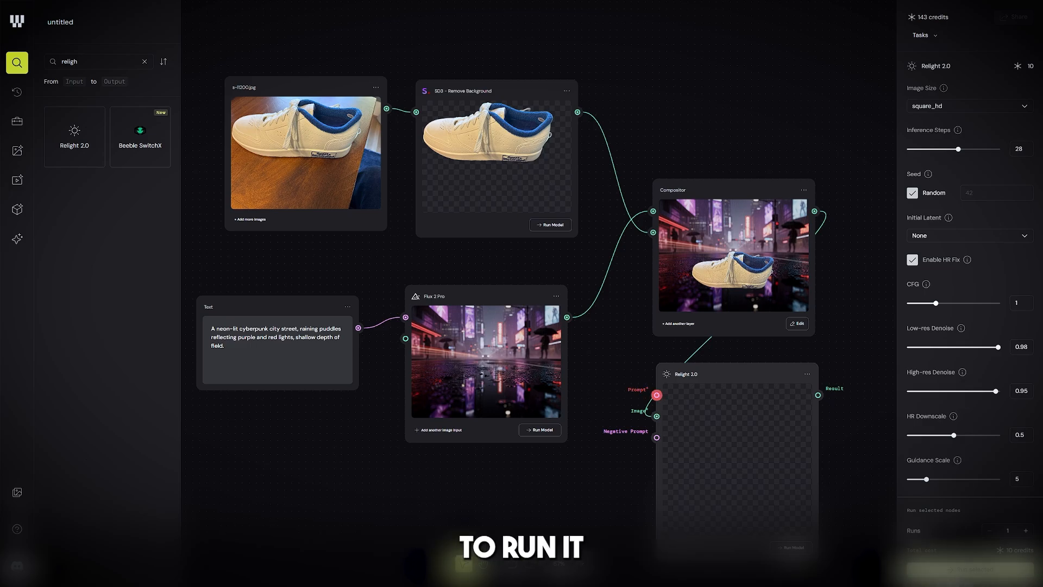
pyautogui.click(869, 527)
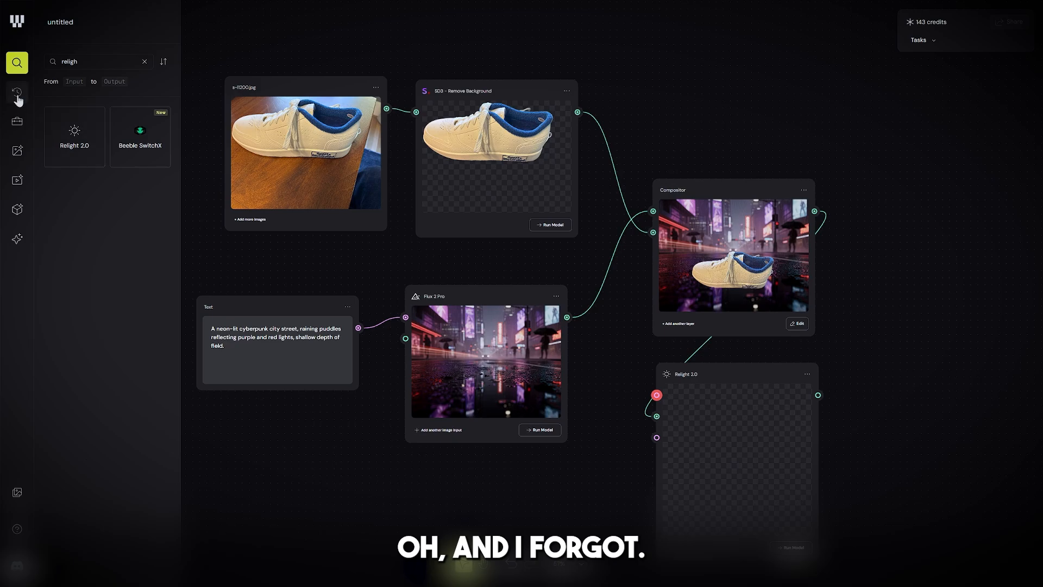
# Step: Add a Text node below the Flux 2 Pro node containing the prompt "match the lighting of the background with the sneaker."
pyautogui.doubleClick(90, 64)
pyautogui.write('text')
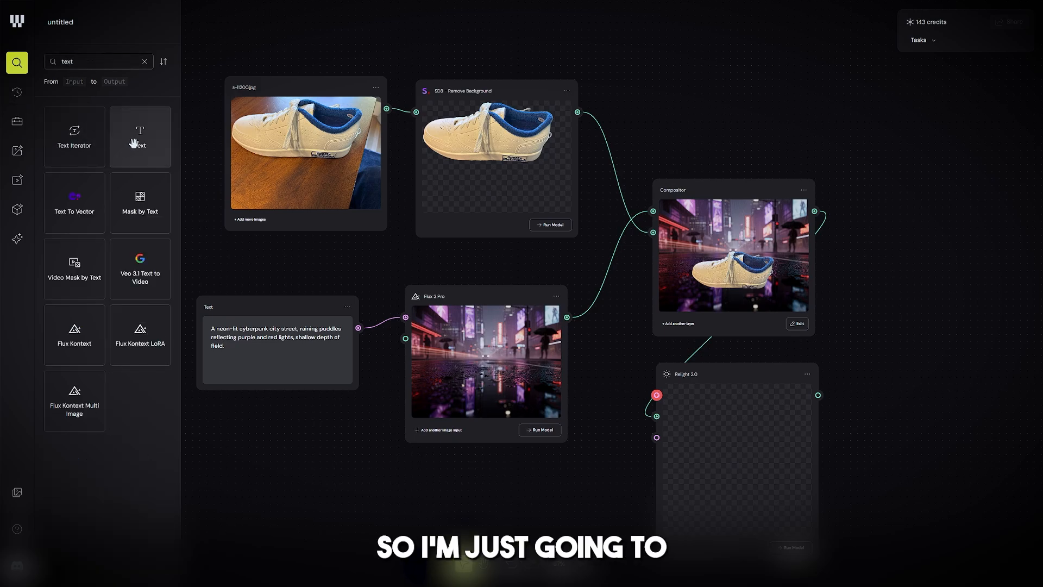
pyautogui.moveTo(136, 145); pyautogui.dragTo(463, 478)
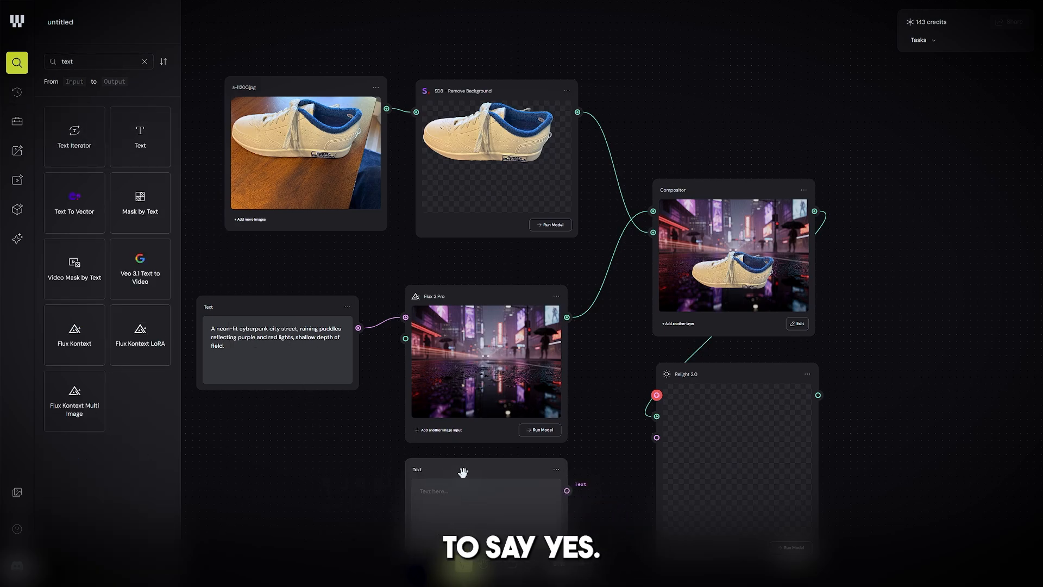
pyautogui.click(499, 504)
pyautogui.write('match the lighting of the background with the sneaker.')
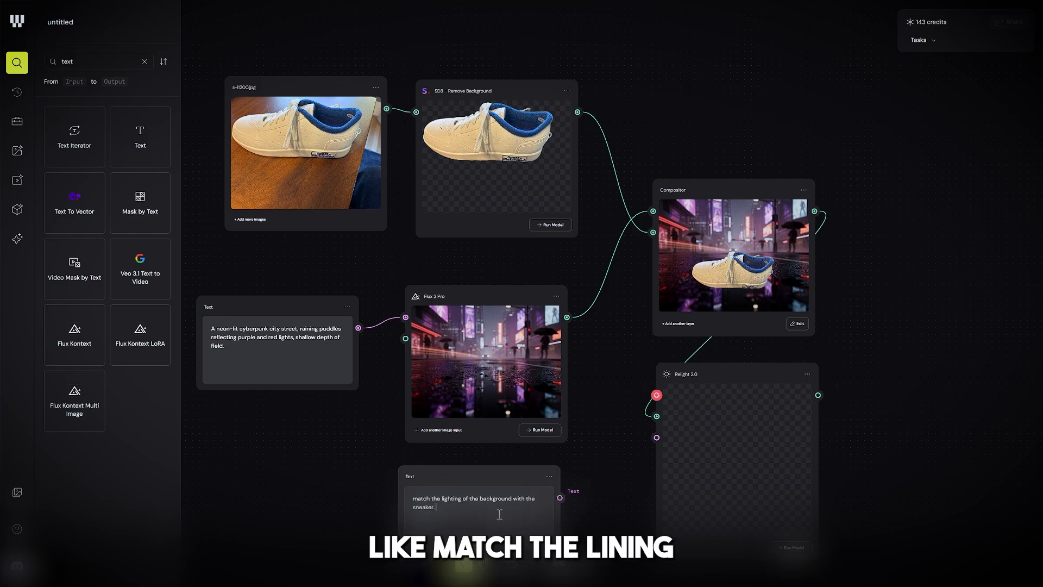
# Step: Connect the lighting prompt's Text output to the Relight 2.0 node's Prompt input and run the Relight model
pyautogui.moveTo(560, 498); pyautogui.dragTo(604, 457)
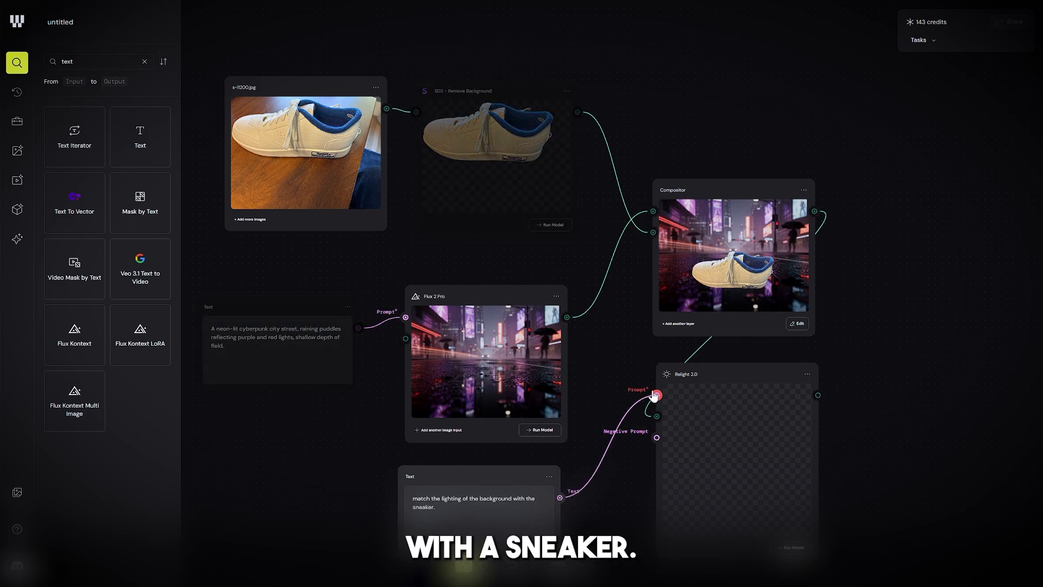
pyautogui.moveTo(654, 395); pyautogui.dragTo(657, 395)
pyautogui.click(780, 512)
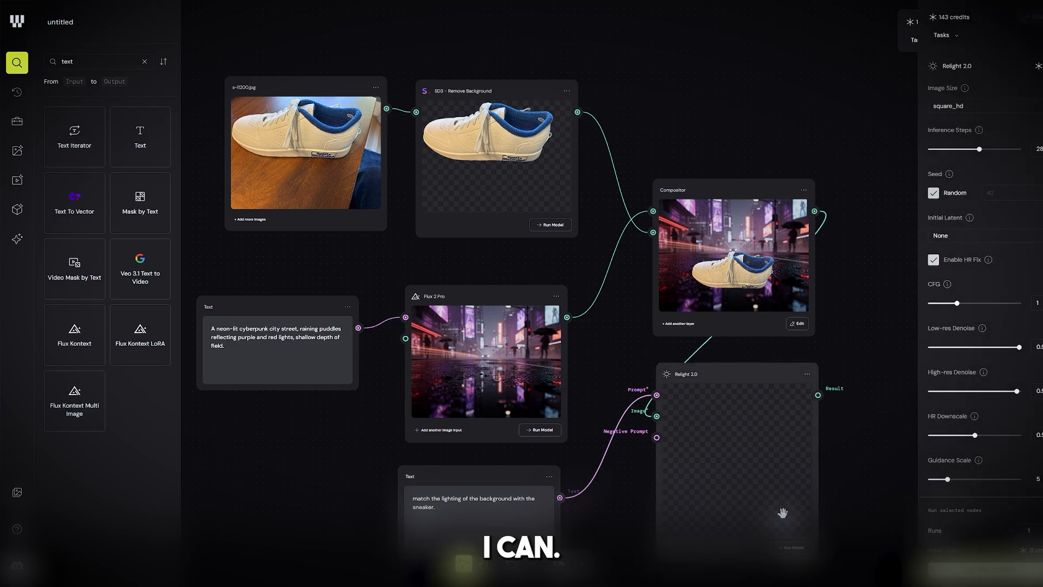
pyautogui.click(790, 550)
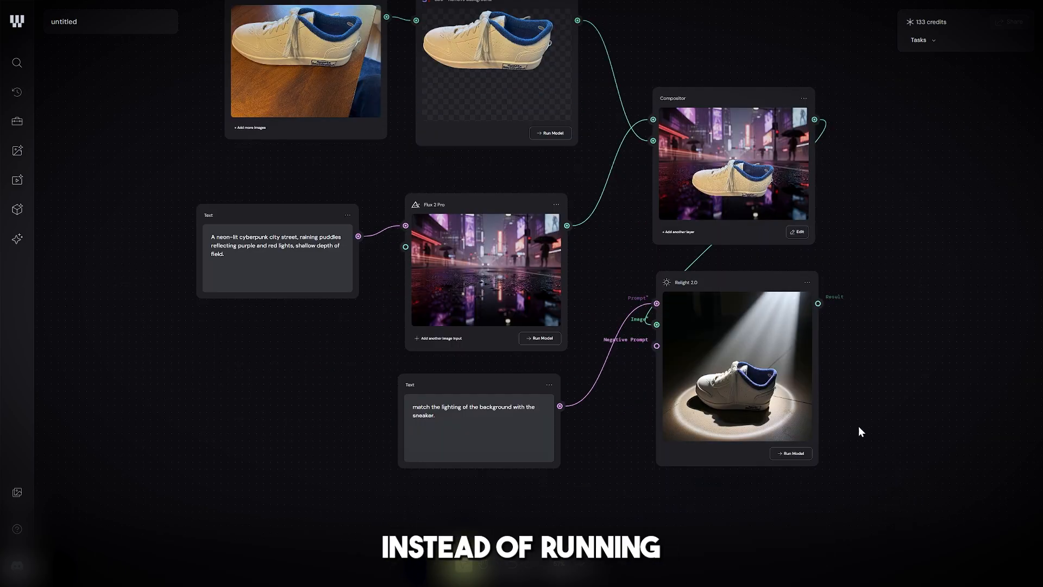
# Step: Select all nodes of the workflow to view their combined run options, and clear the selection
pyautogui.moveTo(875, 461); pyautogui.dragTo(269, 64)
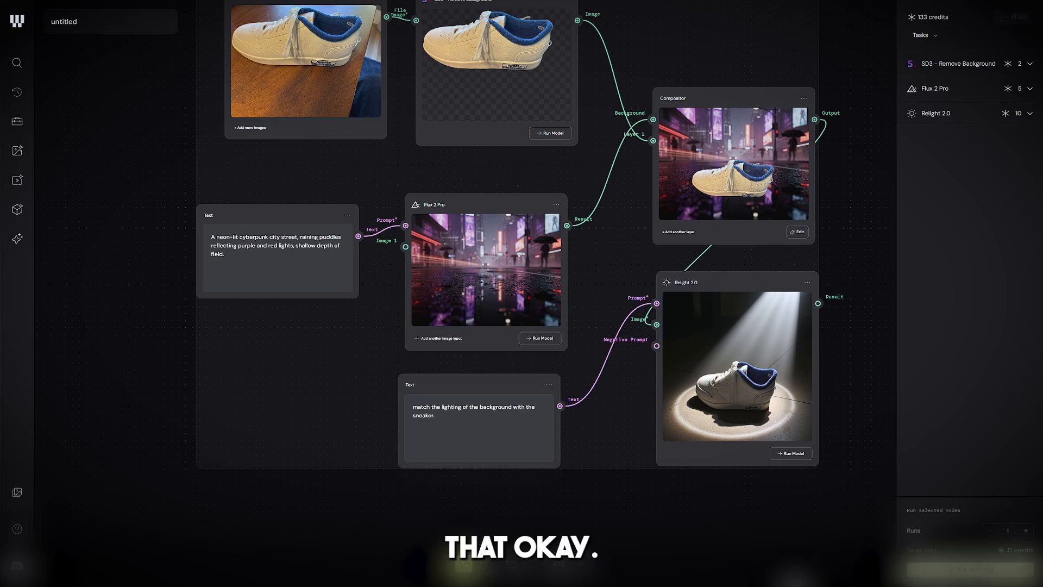
pyautogui.click(729, 525)
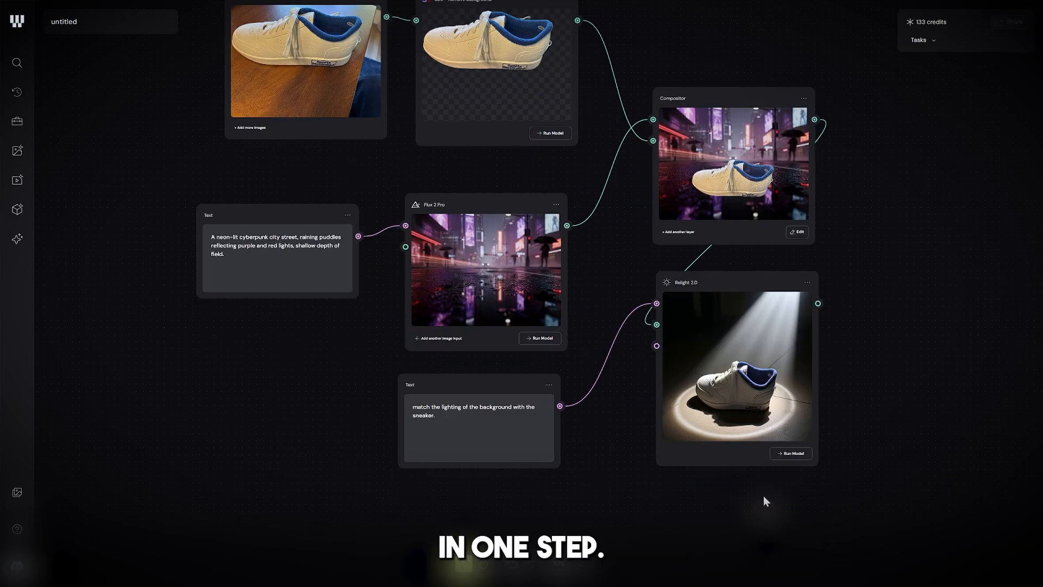
pyautogui.click(17, 65)
pyautogui.write('array')
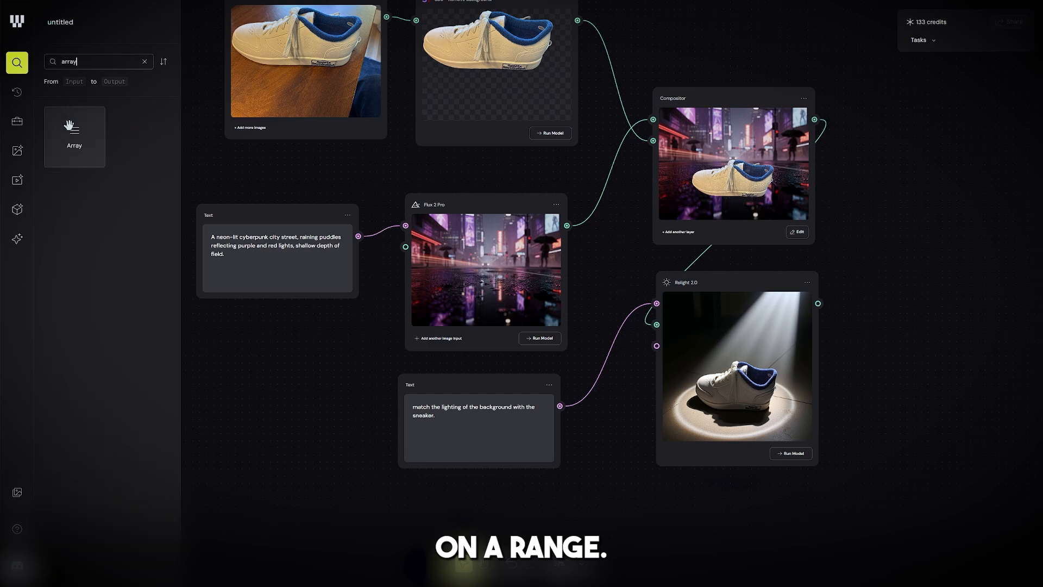
pyautogui.moveTo(79, 155); pyautogui.dragTo(240, 405)
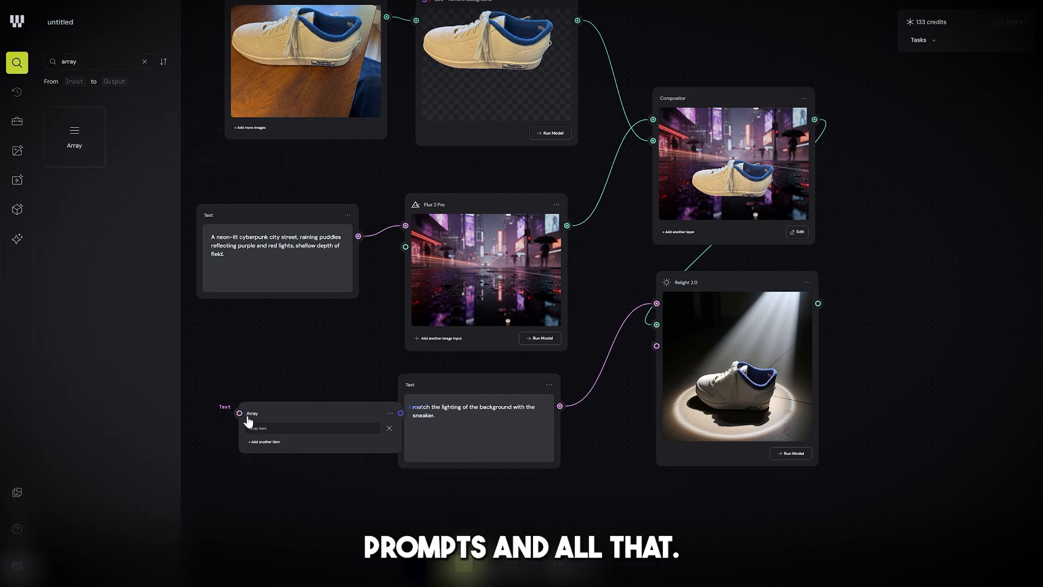
pyautogui.press('Delete')
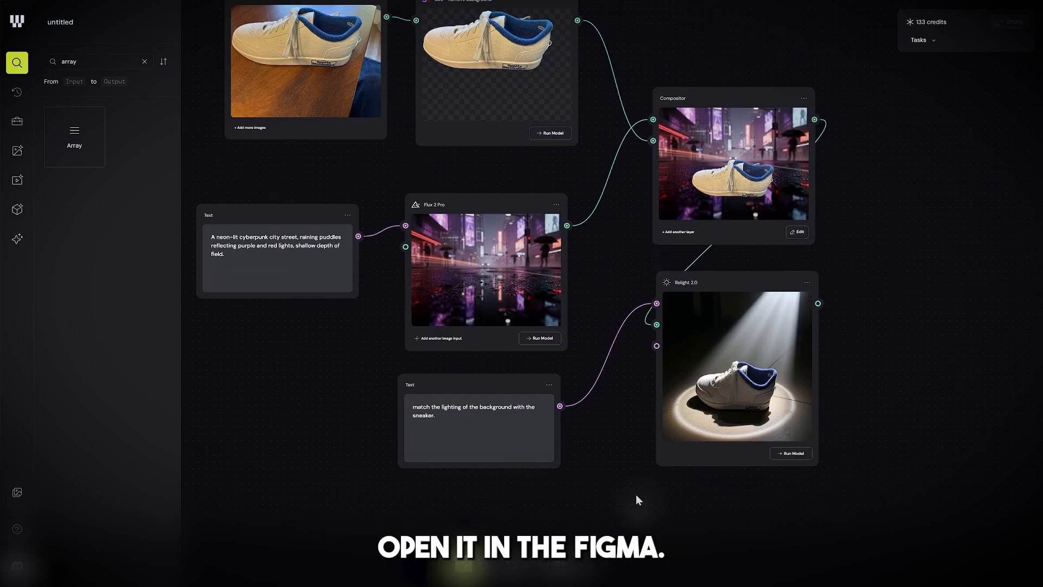
# Step: Leave the finished workflow and go back to the file overview
pyautogui.scroll(-3, 621, 380)
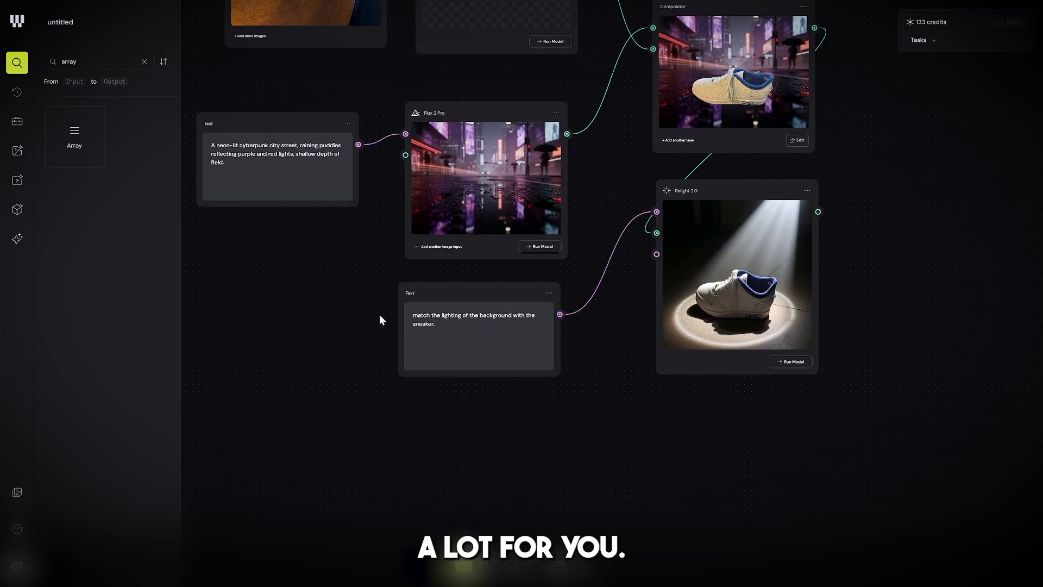
pyautogui.click(17, 22)
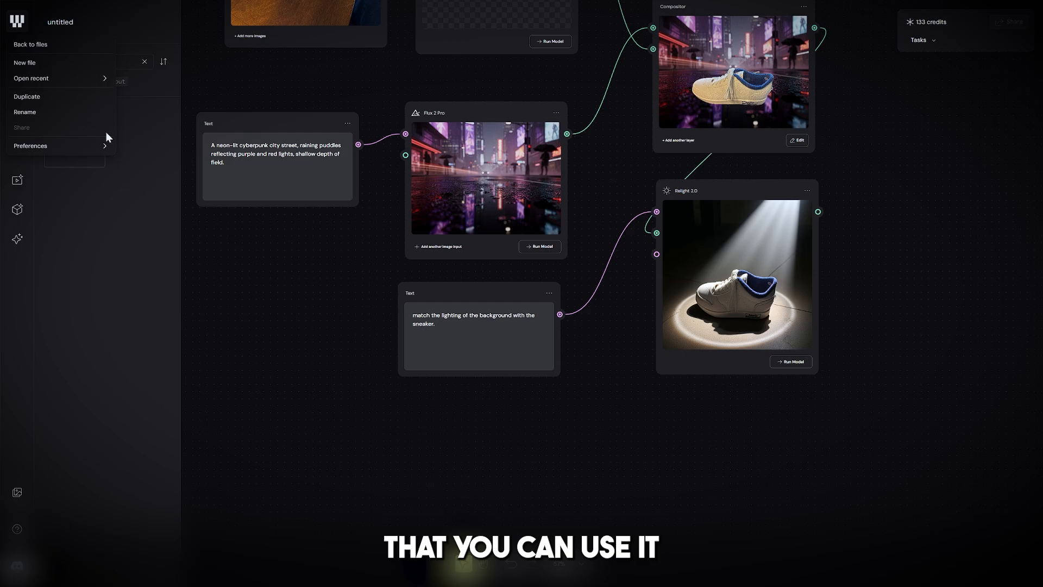
pyautogui.click(23, 44)
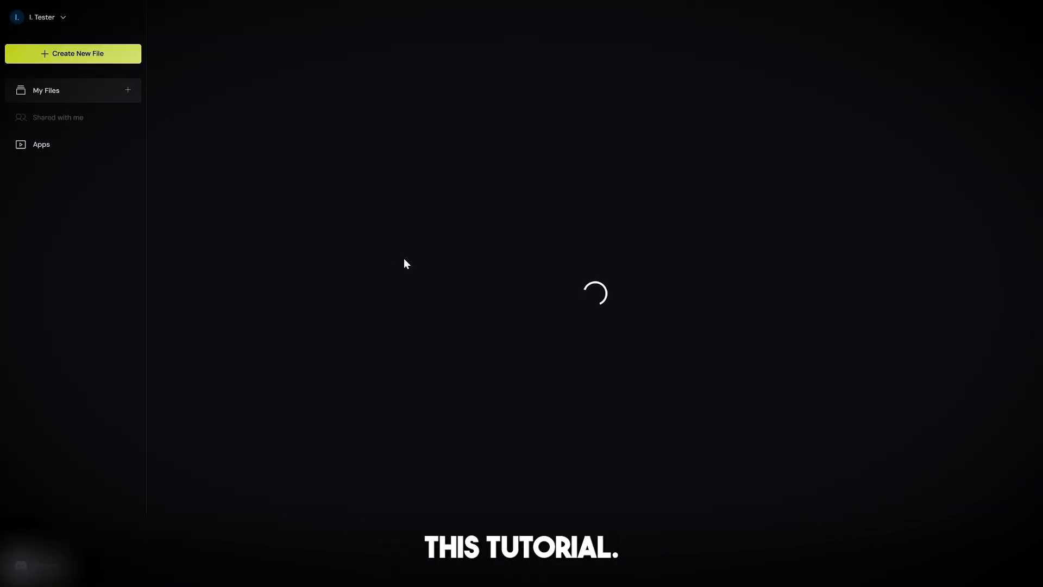